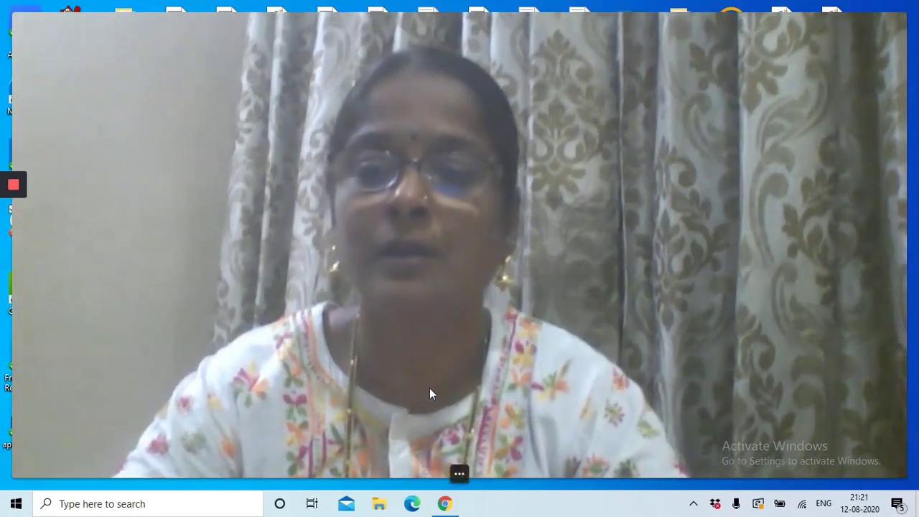
{"action": "mouse_move", "coordinate": [447, 475]}
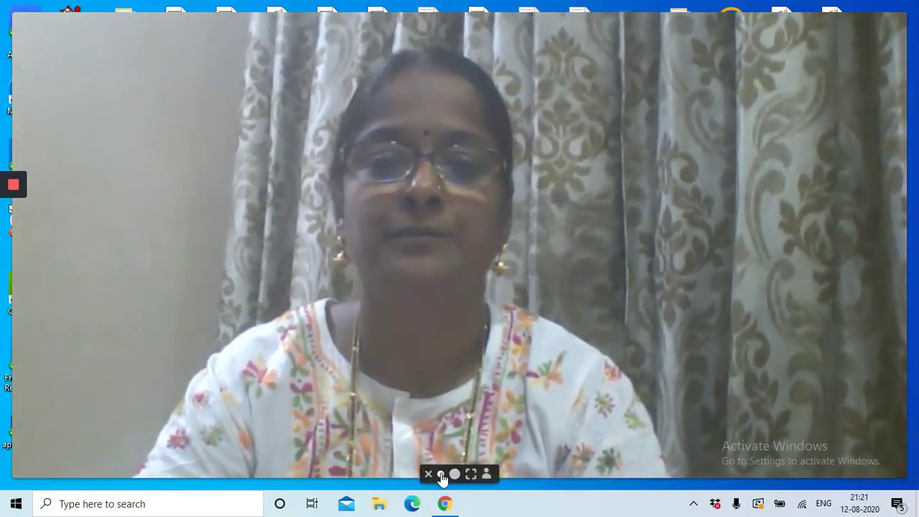
{"action": "left_click", "coordinate": [441, 475]}
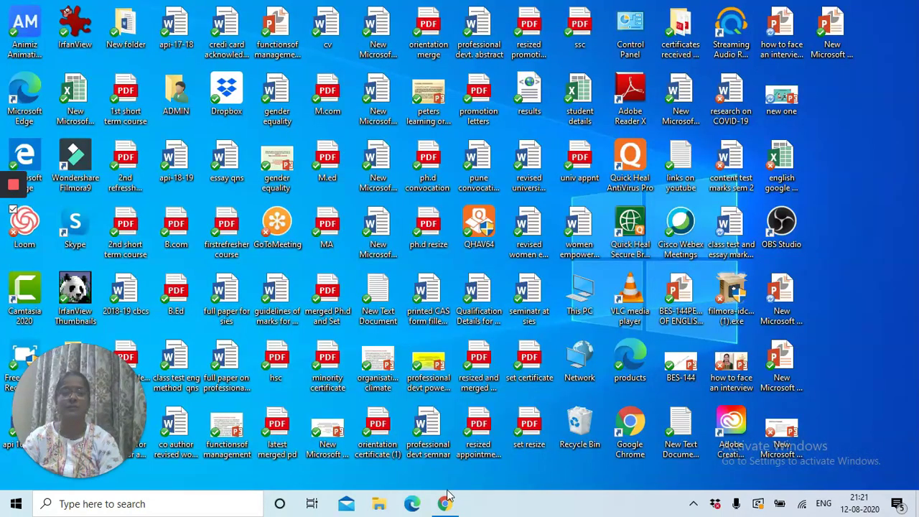
Switch to Chrome, search Google for "h5p org" and open the H5P website from the results
{"action": "left_click", "coordinate": [444, 505]}
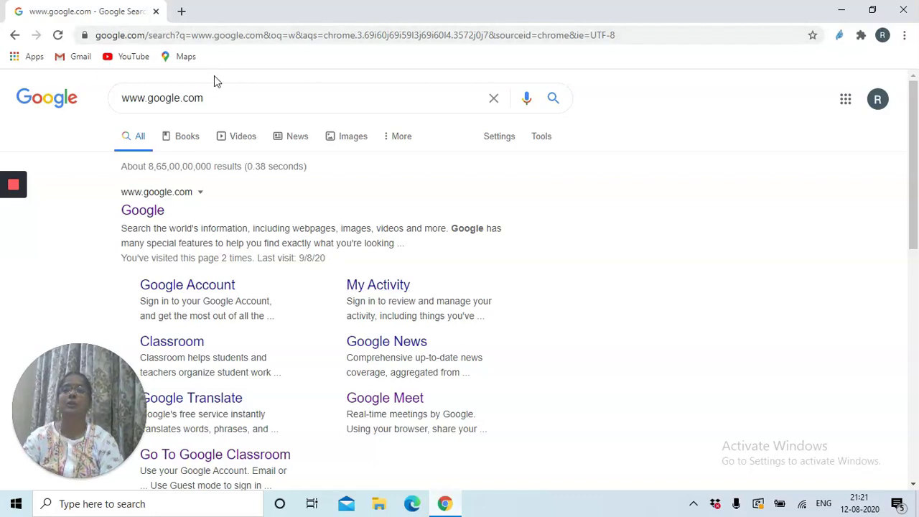
{"action": "left_click_drag", "start_coordinate": [215, 97], "coordinate": [111, 107]}
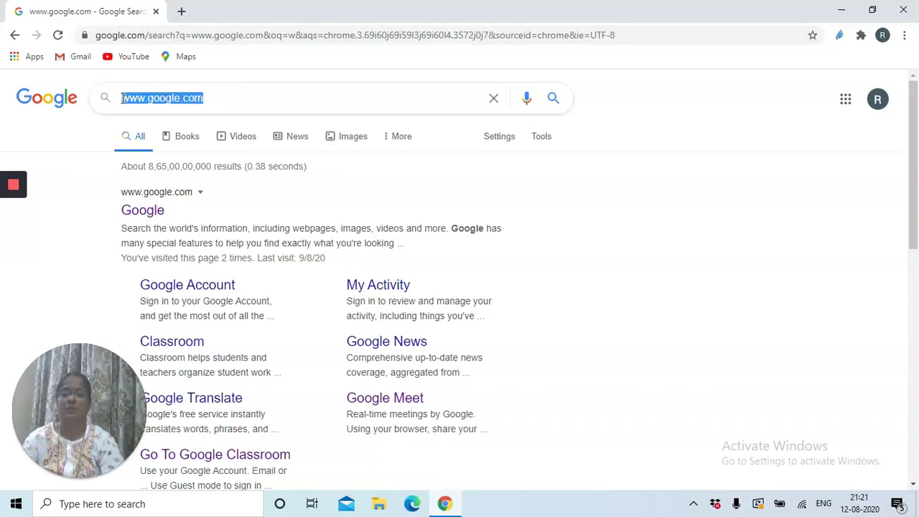
{"action": "type", "text": "h"}
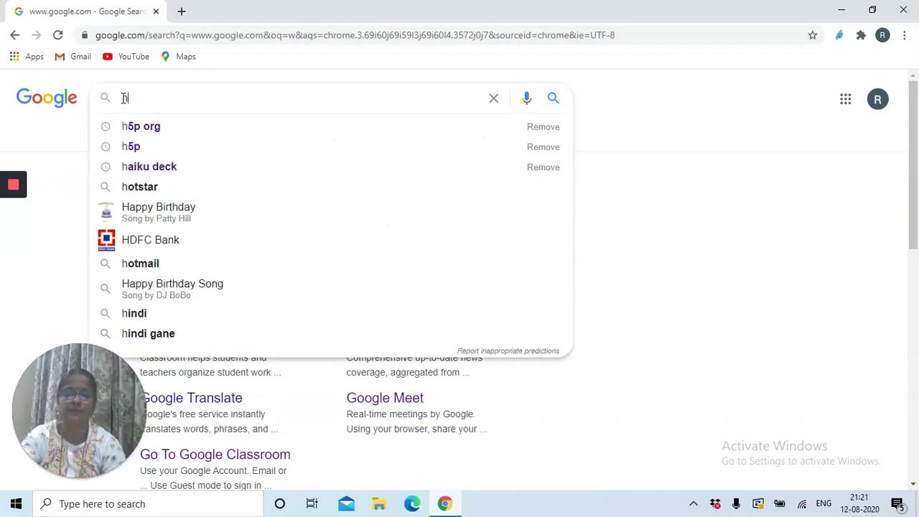
{"action": "type", "text": "5p"}
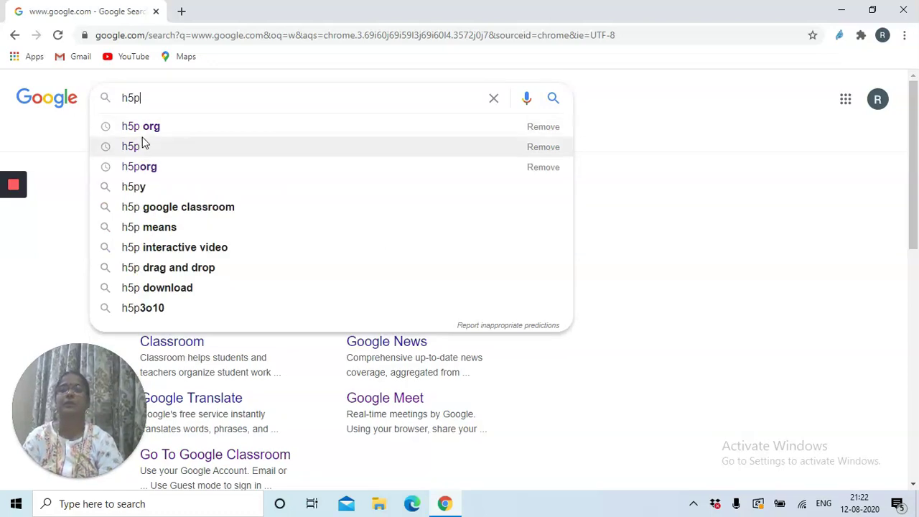
{"action": "left_click", "coordinate": [149, 129]}
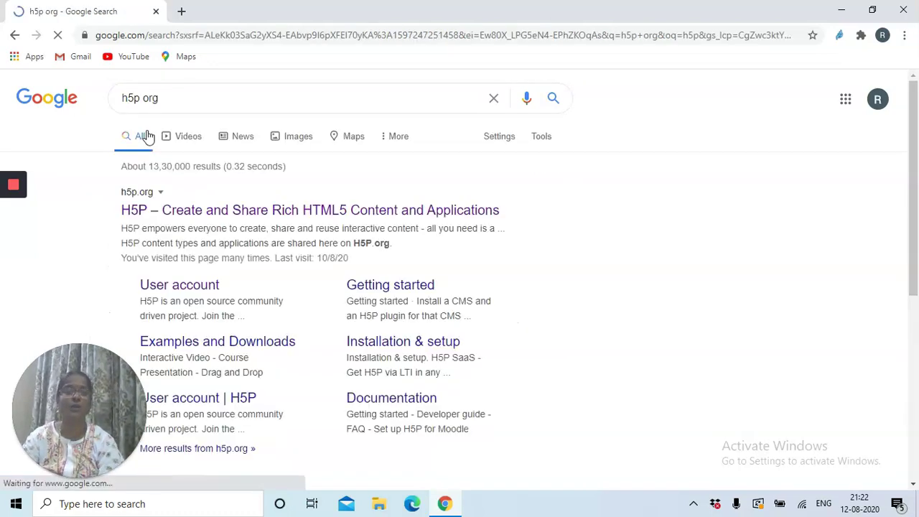
{"action": "left_click", "coordinate": [262, 217]}
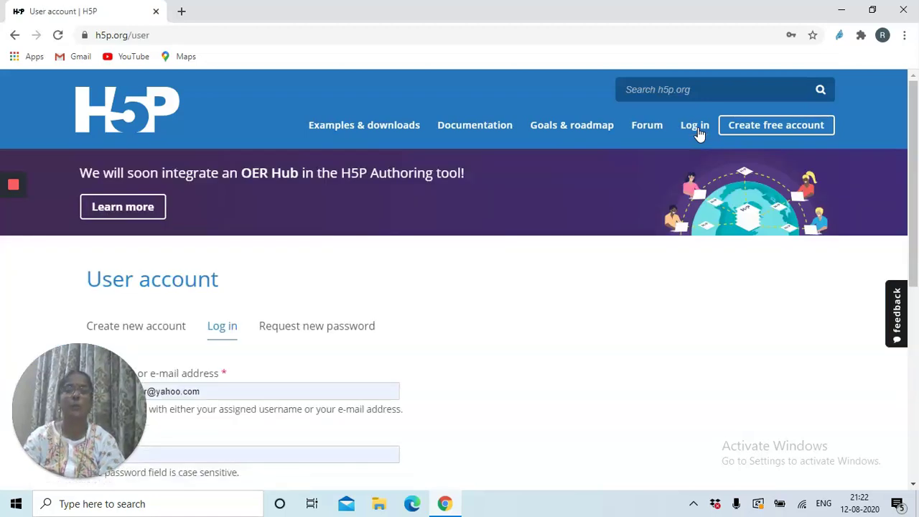
Log in to the H5P account with the prefilled username and password
{"action": "left_click_drag", "start_coordinate": [915, 177], "coordinate": [916, 222]}
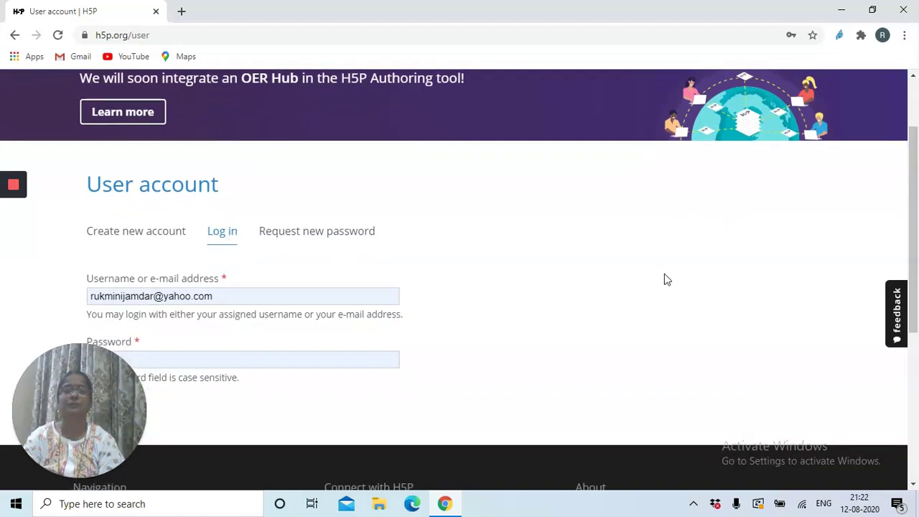
{"action": "left_click_drag", "start_coordinate": [914, 222], "coordinate": [917, 291]}
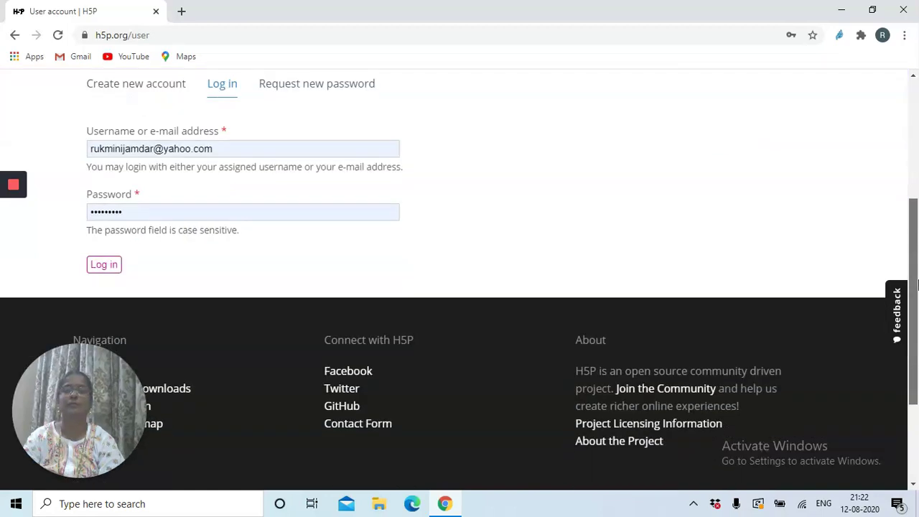
{"action": "left_click", "coordinate": [104, 265]}
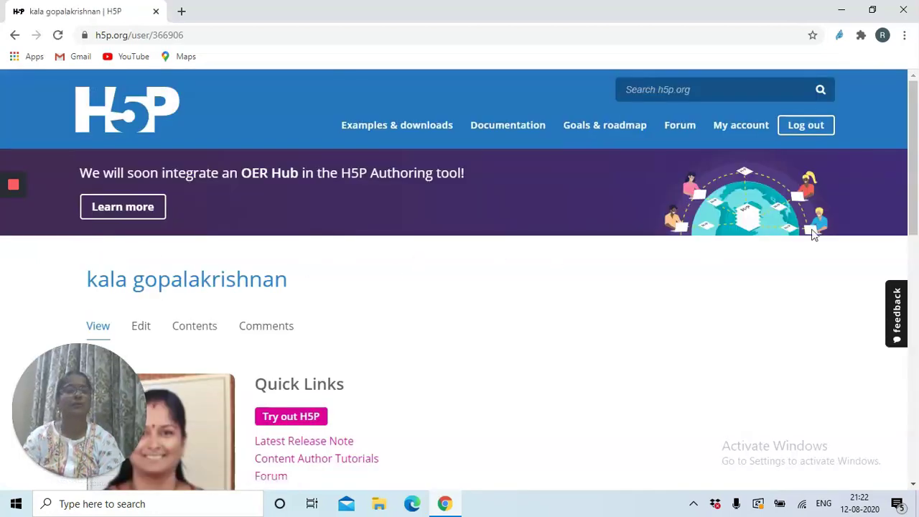
Open the recent content "seven sisters" and examine its North East India map with hotspots
{"action": "left_click_drag", "start_coordinate": [916, 199], "coordinate": [917, 263]}
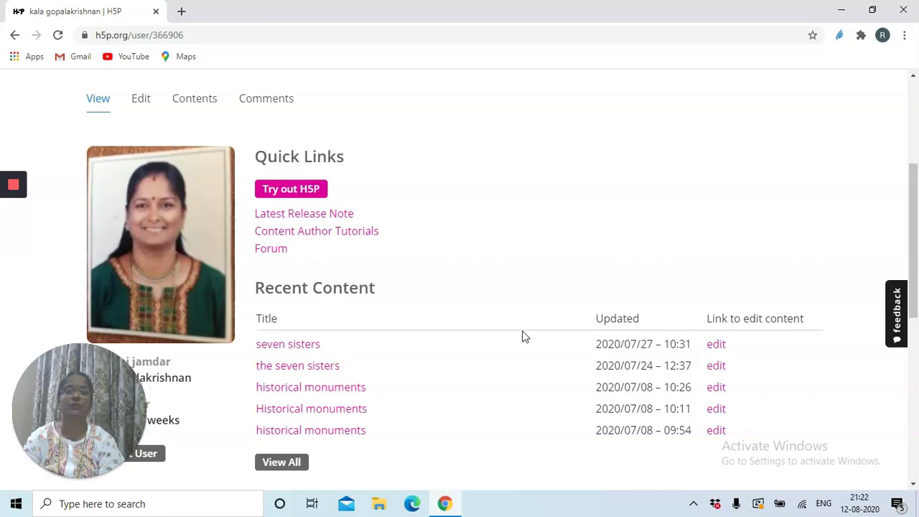
{"action": "left_click", "coordinate": [310, 352]}
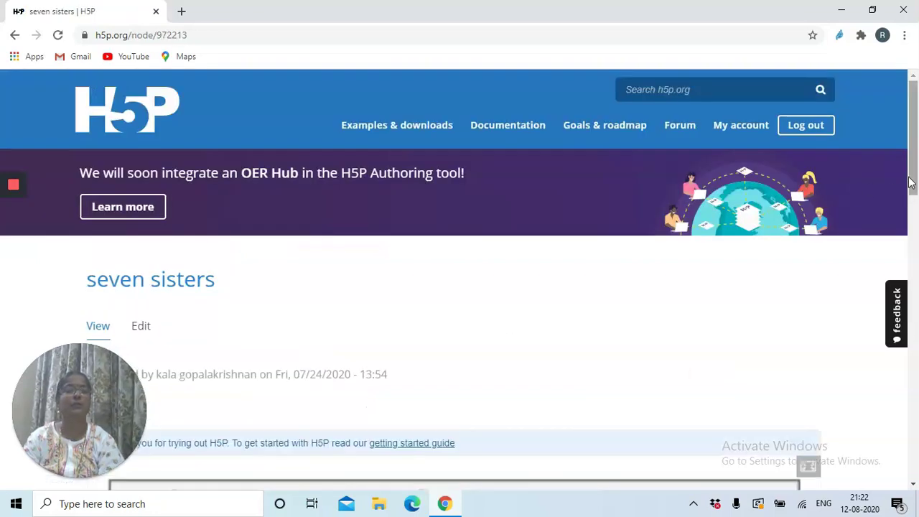
{"action": "left_click_drag", "start_coordinate": [915, 185], "coordinate": [916, 269]}
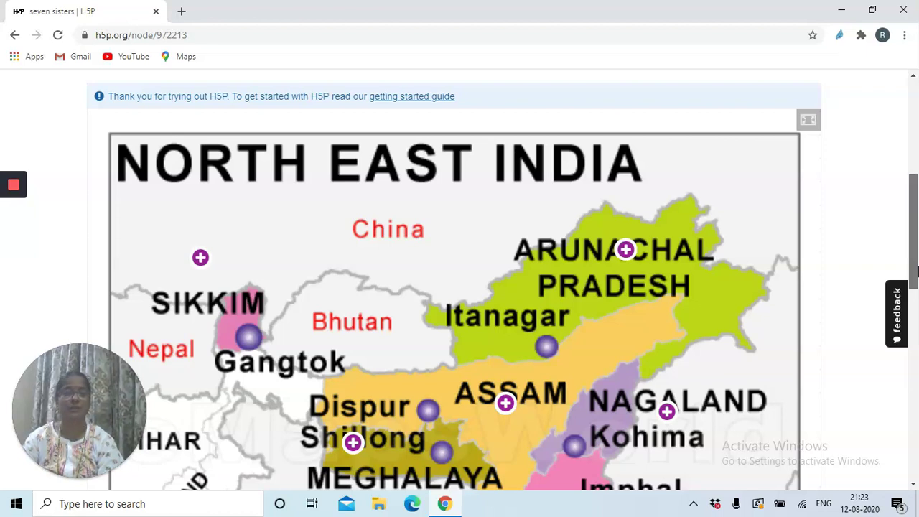
{"action": "left_click_drag", "start_coordinate": [917, 267], "coordinate": [911, 166]}
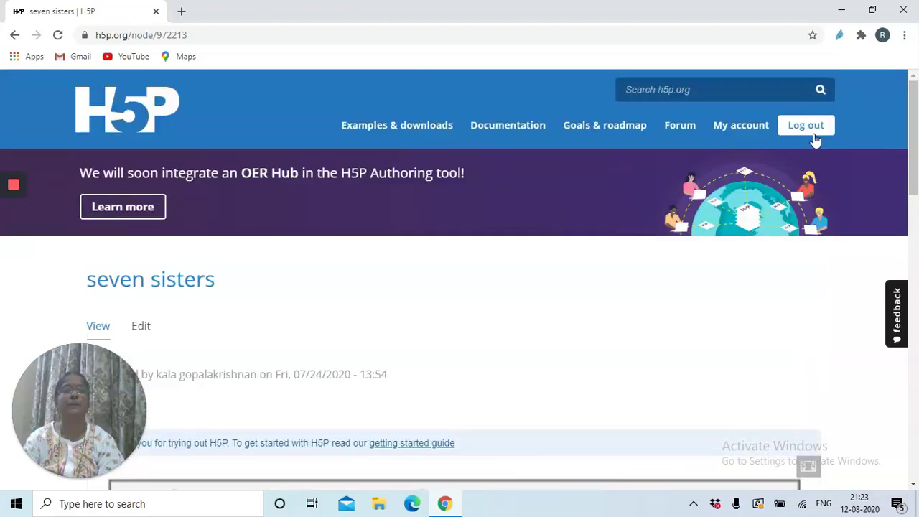
Return to the account page, try out H5P with new interactive content and choose the Drag the Words content type
{"action": "left_click", "coordinate": [747, 130]}
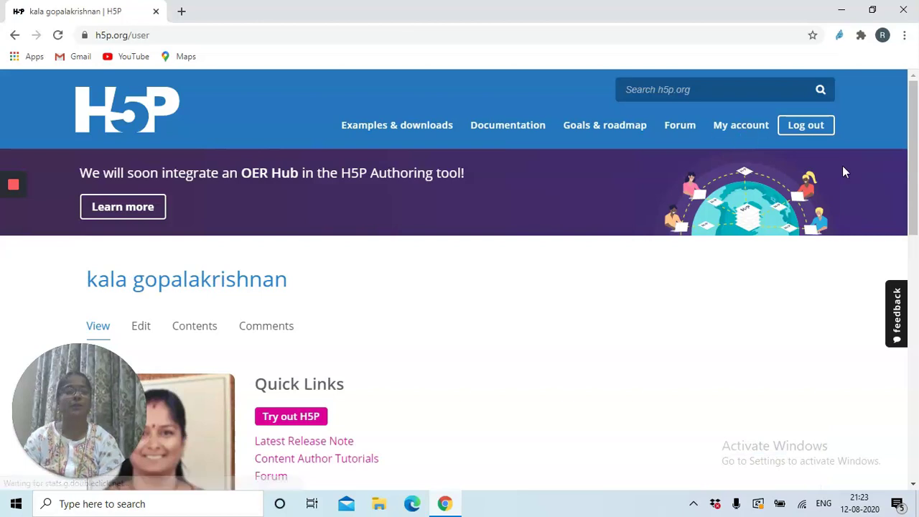
{"action": "left_click", "coordinate": [288, 423]}
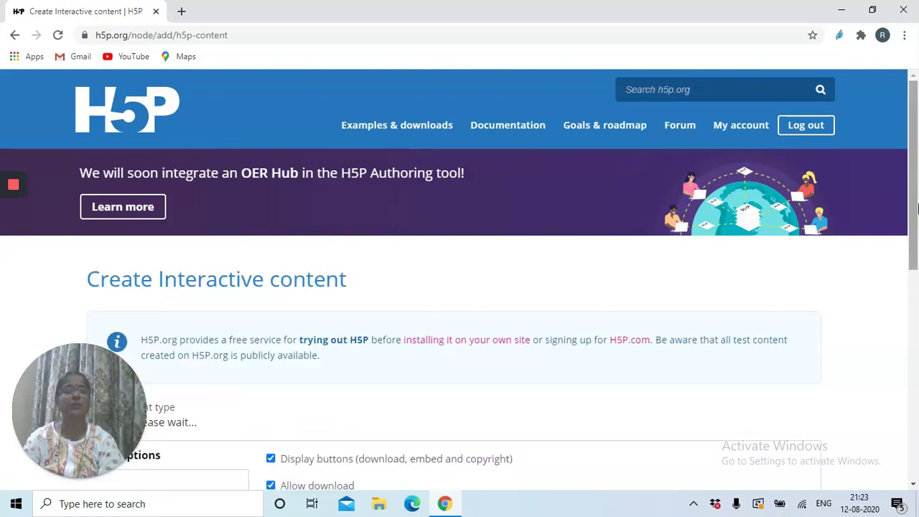
{"action": "scroll", "coordinate": [916, 208], "scroll_direction": "down", "scroll_amount": 5}
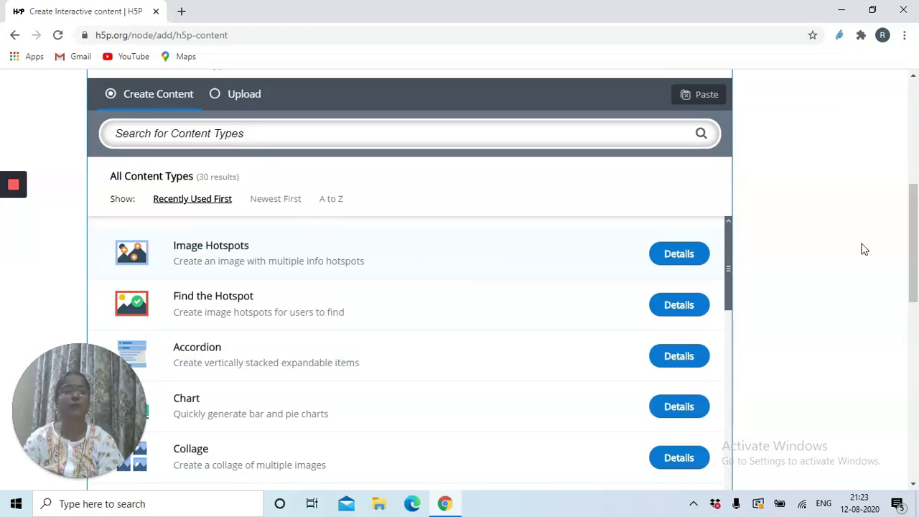
{"action": "left_click_drag", "start_coordinate": [915, 248], "coordinate": [911, 296]}
{"action": "left_click_drag", "start_coordinate": [729, 410], "coordinate": [729, 410]}
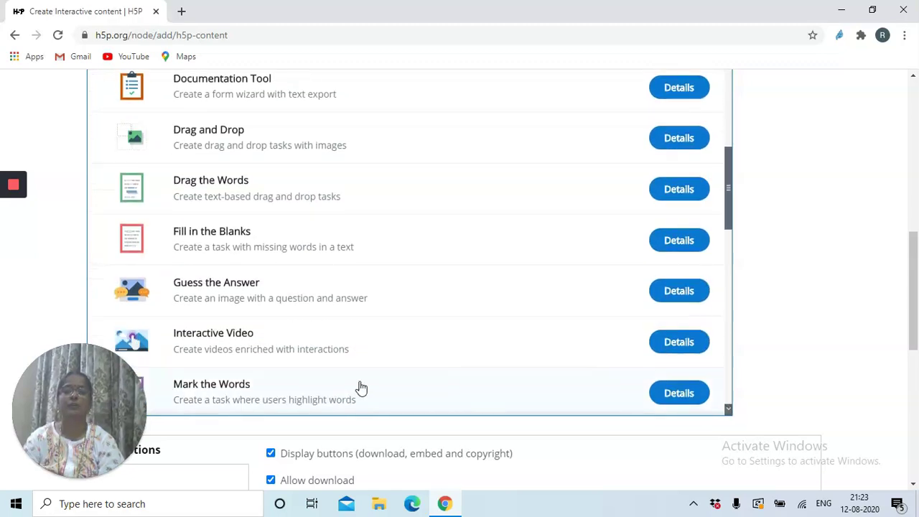
{"action": "left_click_drag", "start_coordinate": [729, 409], "coordinate": [729, 409]}
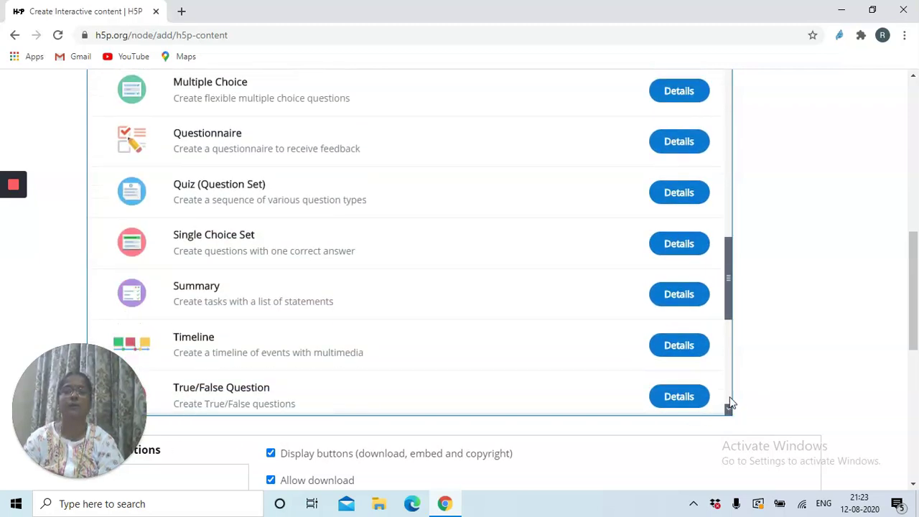
{"action": "left_click_drag", "start_coordinate": [727, 251], "coordinate": [726, 221]}
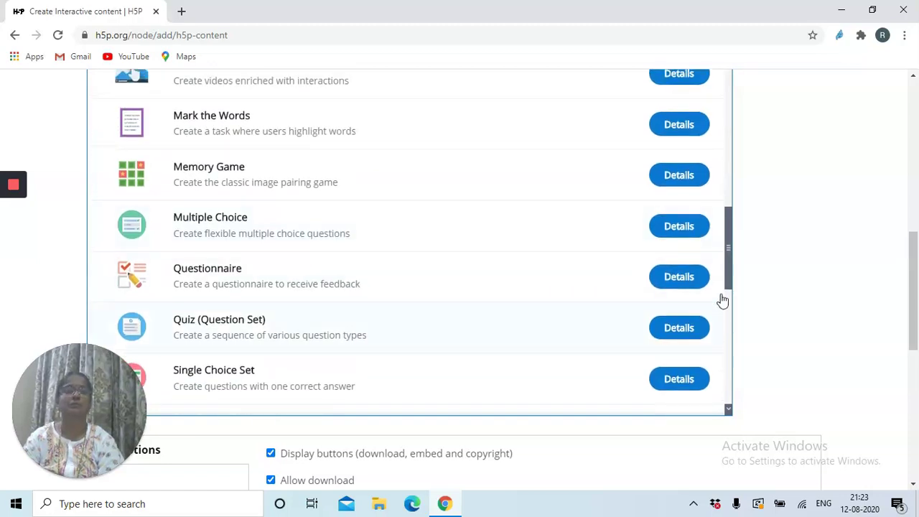
{"action": "left_click_drag", "start_coordinate": [729, 409], "coordinate": [729, 411]}
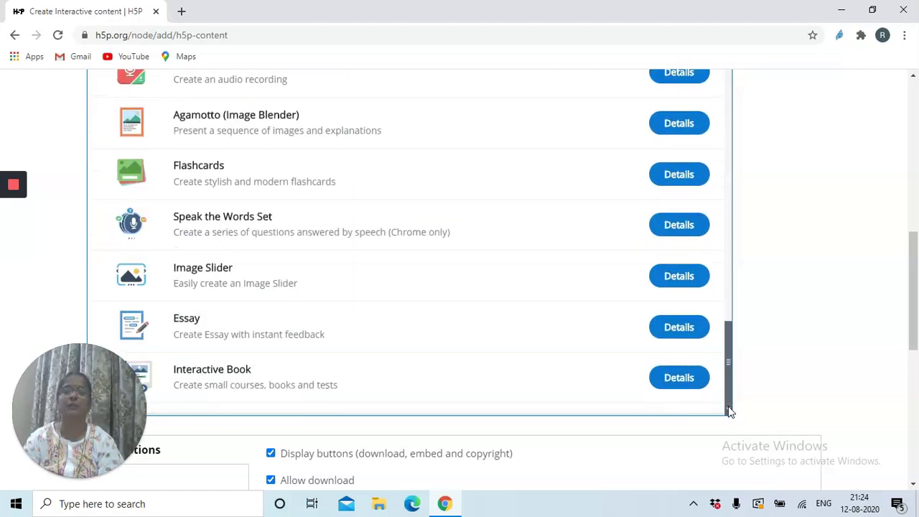
{"action": "left_click_drag", "start_coordinate": [726, 341], "coordinate": [726, 174]}
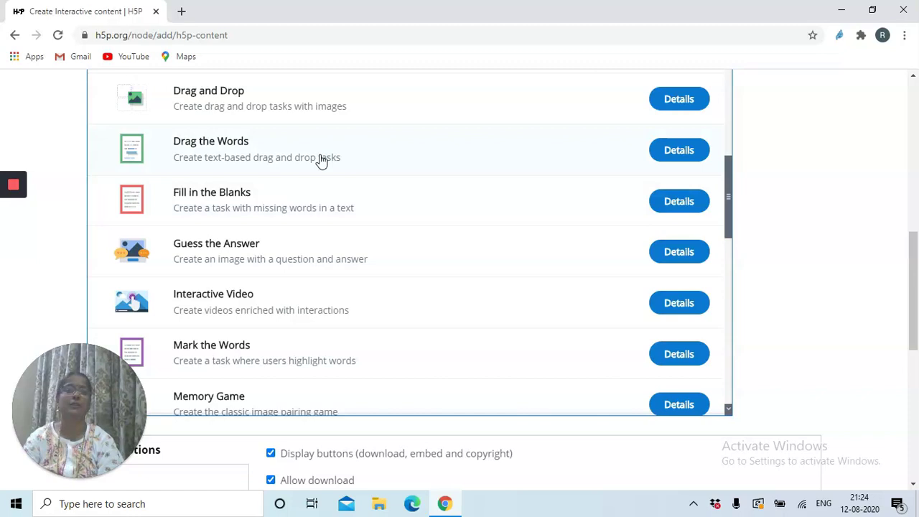
{"action": "scroll", "coordinate": [321, 160], "scroll_direction": "down", "scroll_amount": 10}
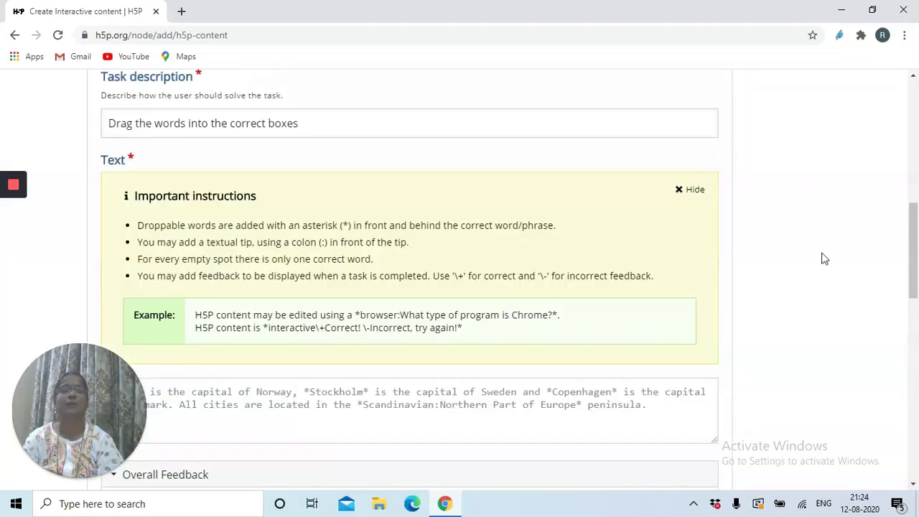
Enter "writing one word" as the title of the Drag the Words content
{"action": "left_click_drag", "start_coordinate": [916, 248], "coordinate": [916, 189]}
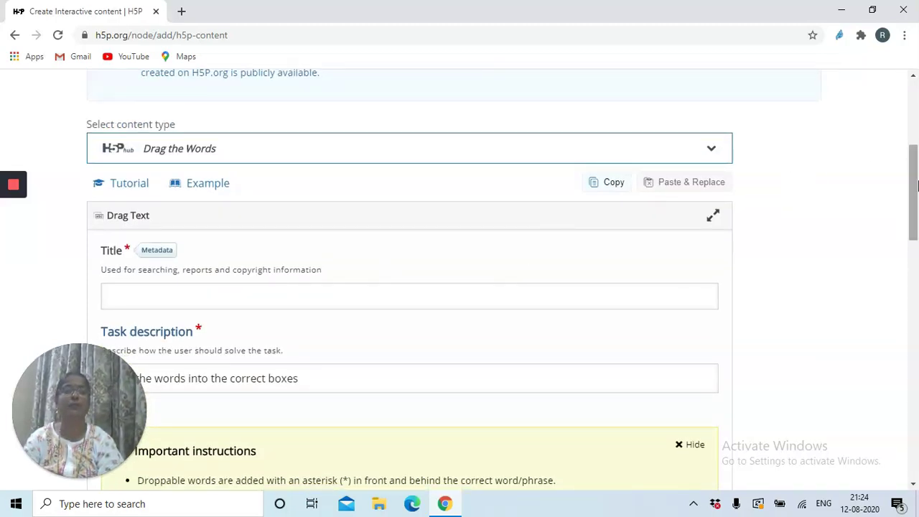
{"action": "left_click_drag", "start_coordinate": [915, 178], "coordinate": [918, 209]}
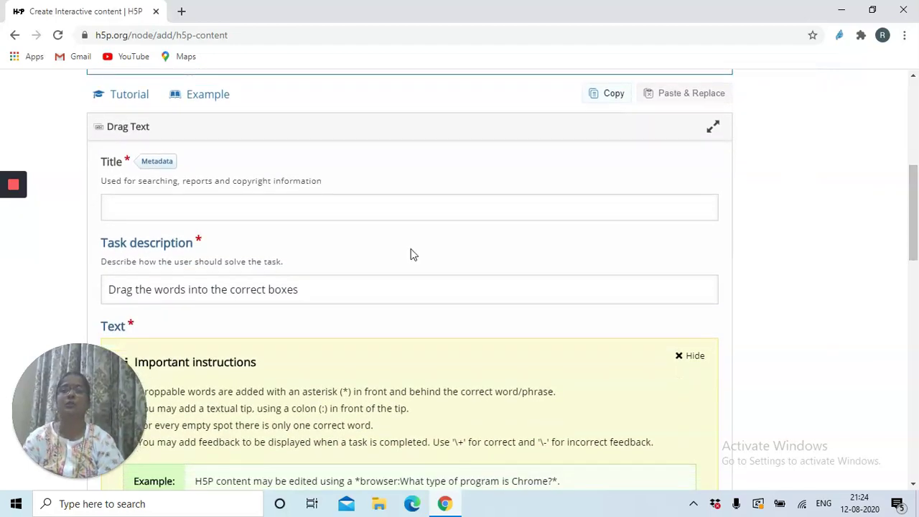
{"action": "left_click", "coordinate": [190, 210]}
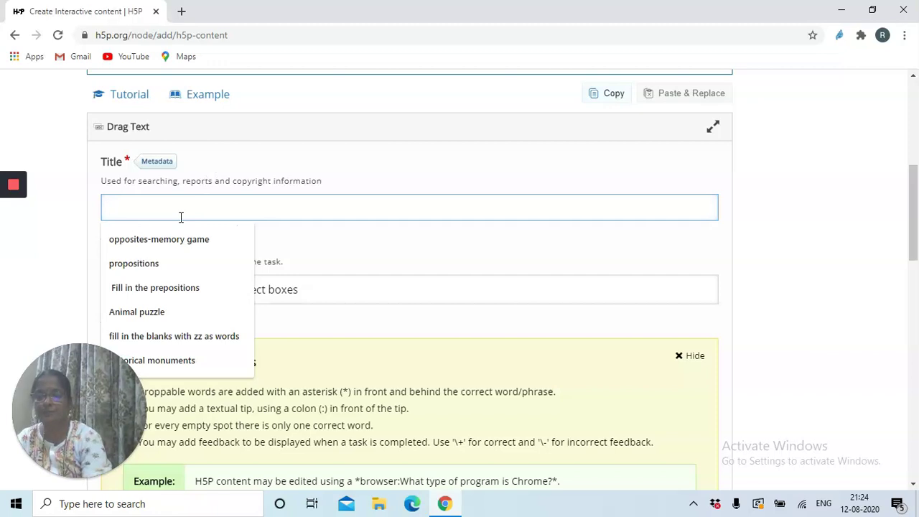
{"action": "type", "text": "writing one word"}
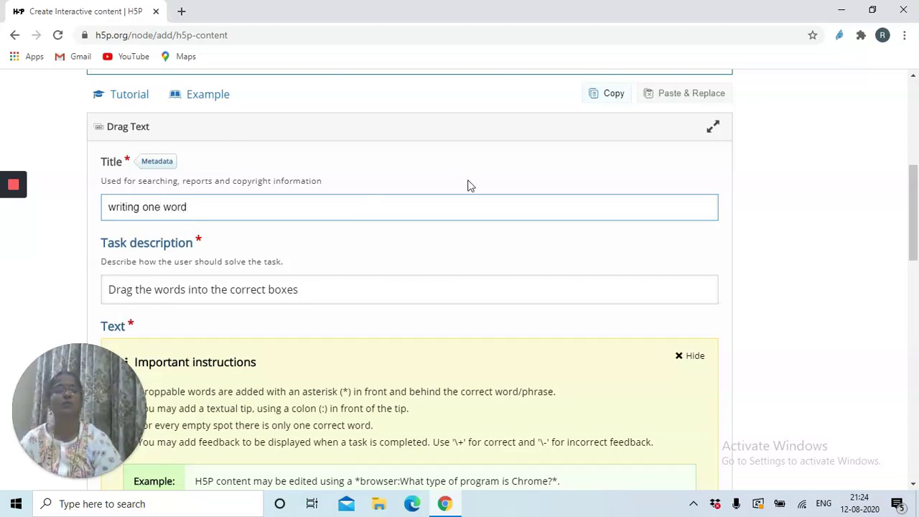
Enter "1) single copy of the newspaper-issue" as the first line of the drag text
{"action": "left_click_drag", "start_coordinate": [915, 188], "coordinate": [915, 203]}
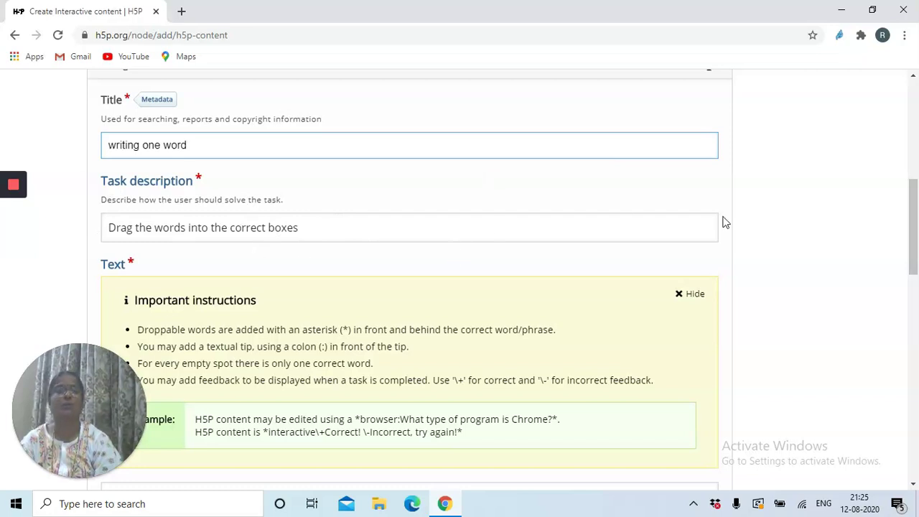
{"action": "left_click_drag", "start_coordinate": [915, 219], "coordinate": [917, 287]}
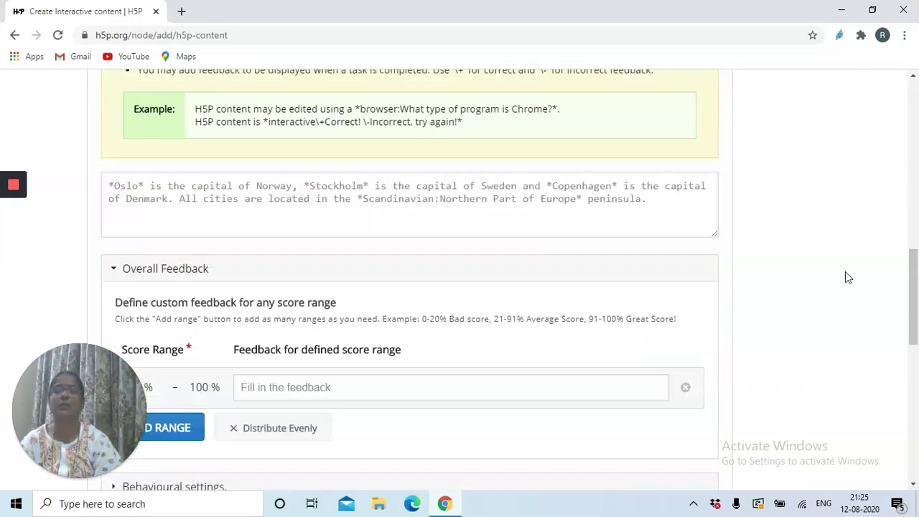
{"action": "left_click", "coordinate": [140, 190]}
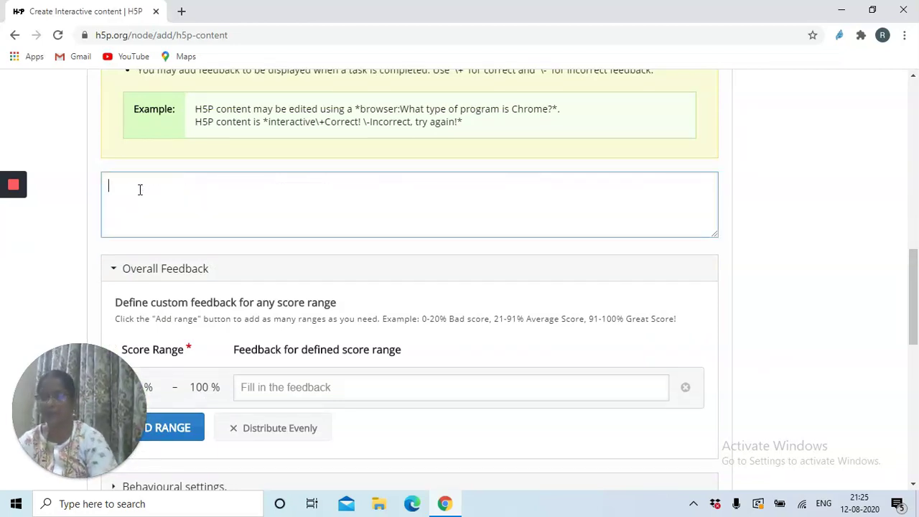
{"action": "type", "text": "1) "}
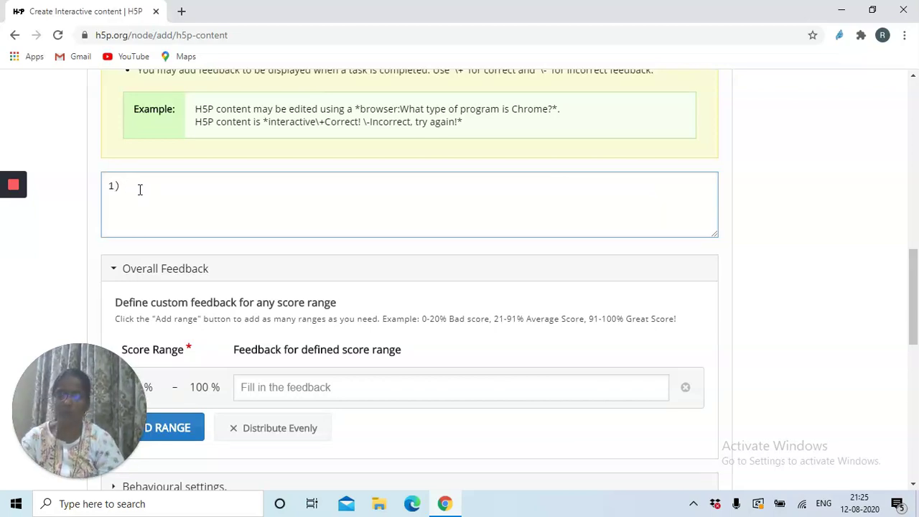
{"action": "type", "text": "sing"}
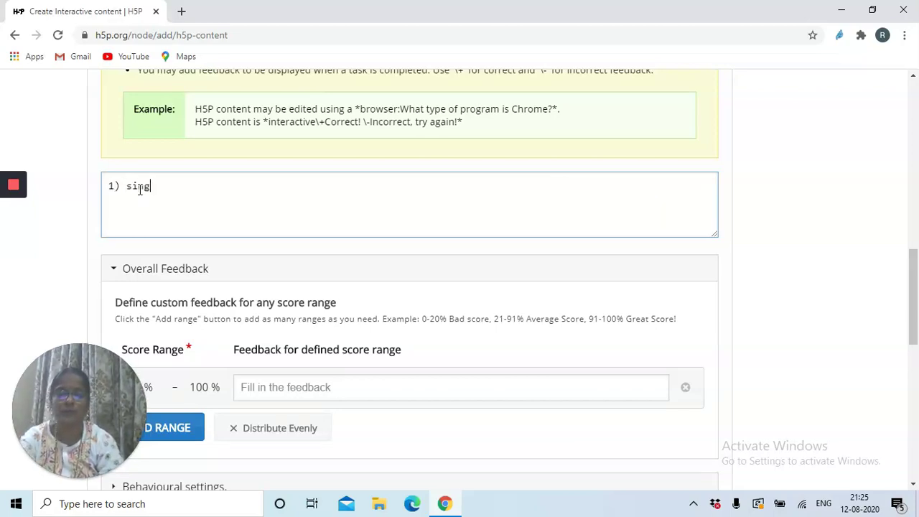
{"action": "type", "text": "le copu"}
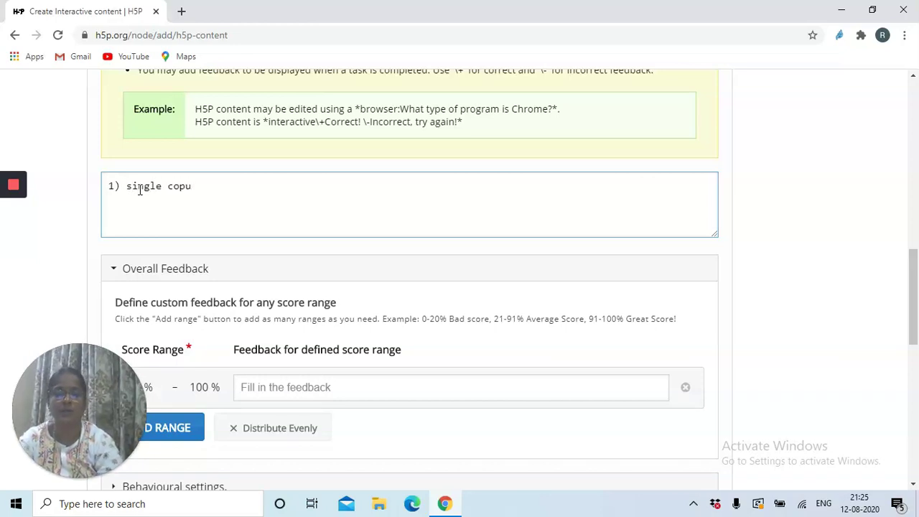
{"action": "key", "text": "BackSpace"}
{"action": "type", "text": "y of the newspaper"}
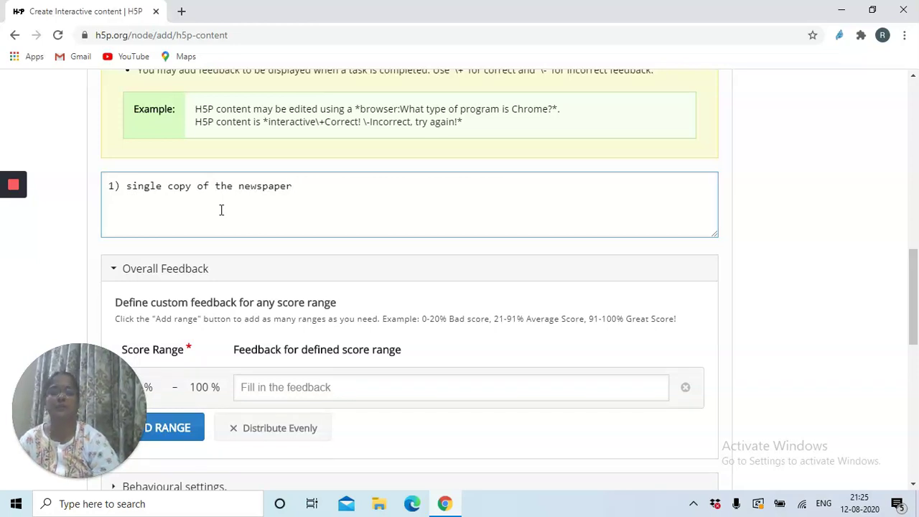
{"action": "type", "text": "-"}
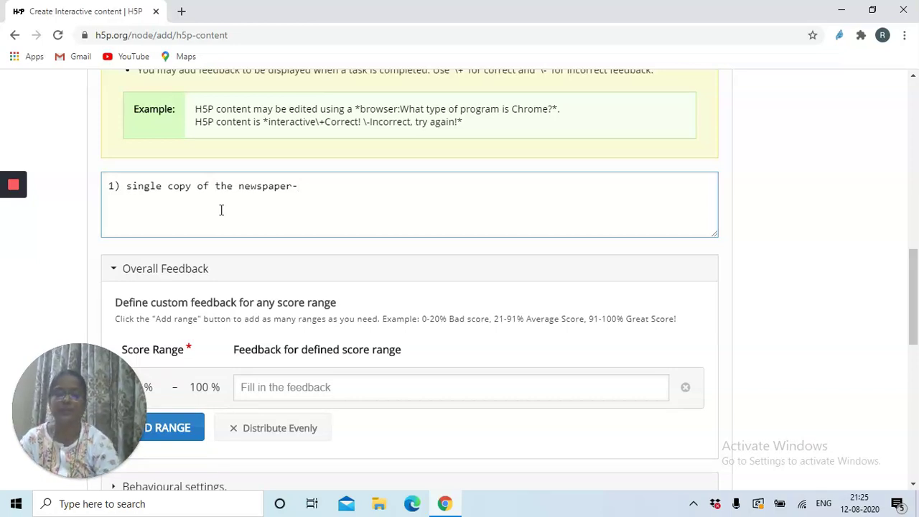
{"action": "type", "text": "issue"}
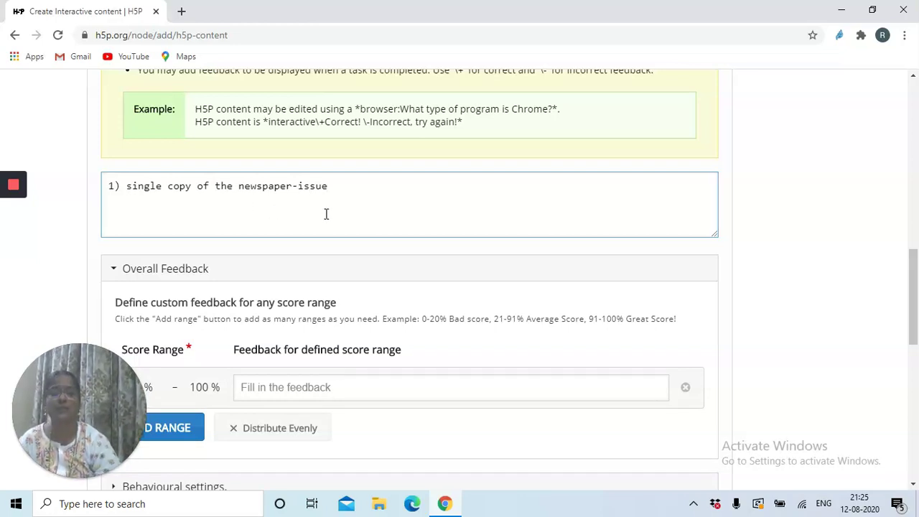
Add a second line to the drag text reading "2) article in the newspaper written by the editor"
{"action": "key", "text": "Return"}
{"action": "type", "text": "2)"}
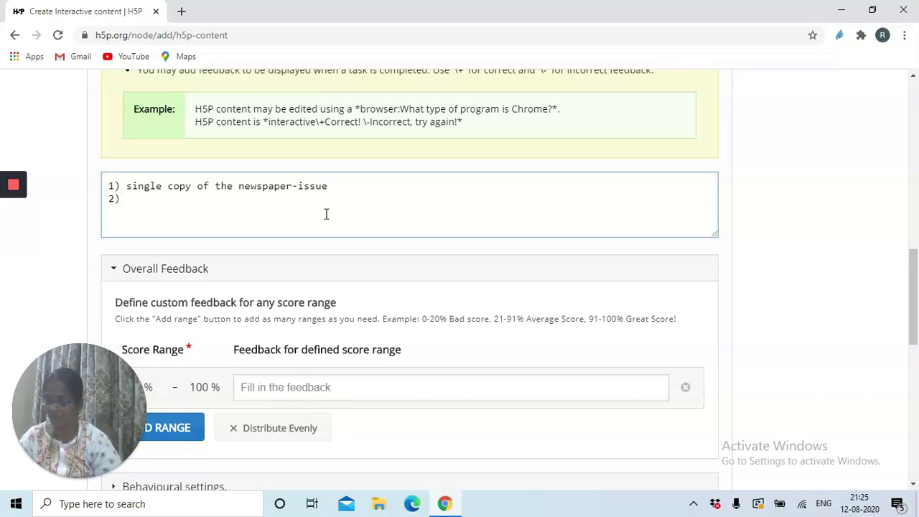
{"action": "type", "text": " a"}
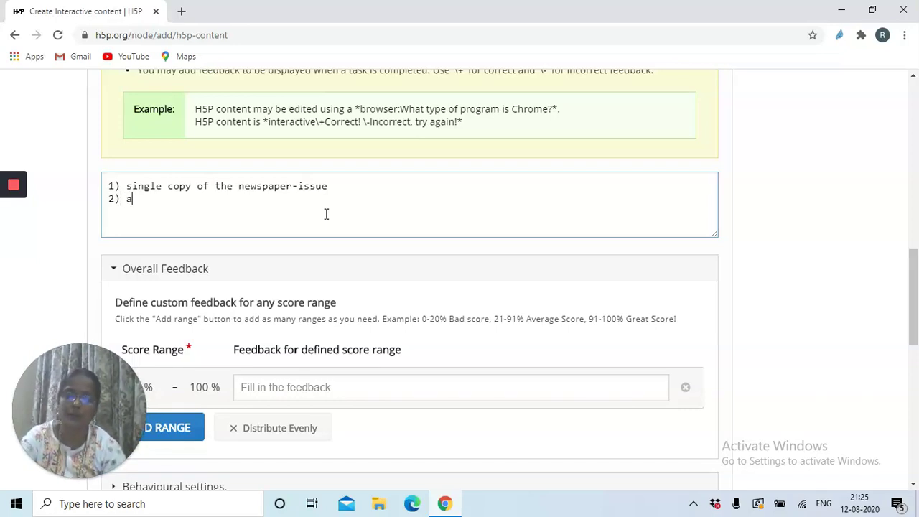
{"action": "type", "text": "rticle in the"}
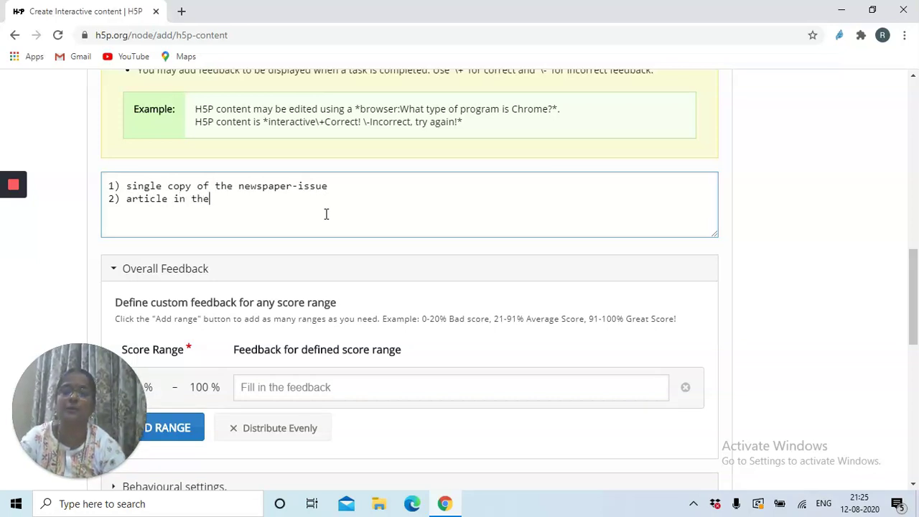
{"action": "type", "text": " news"}
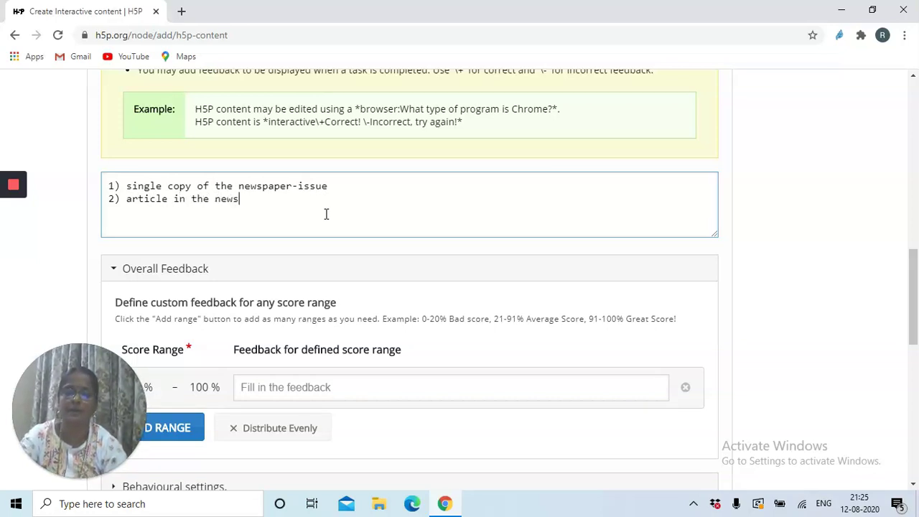
{"action": "type", "text": "paper "}
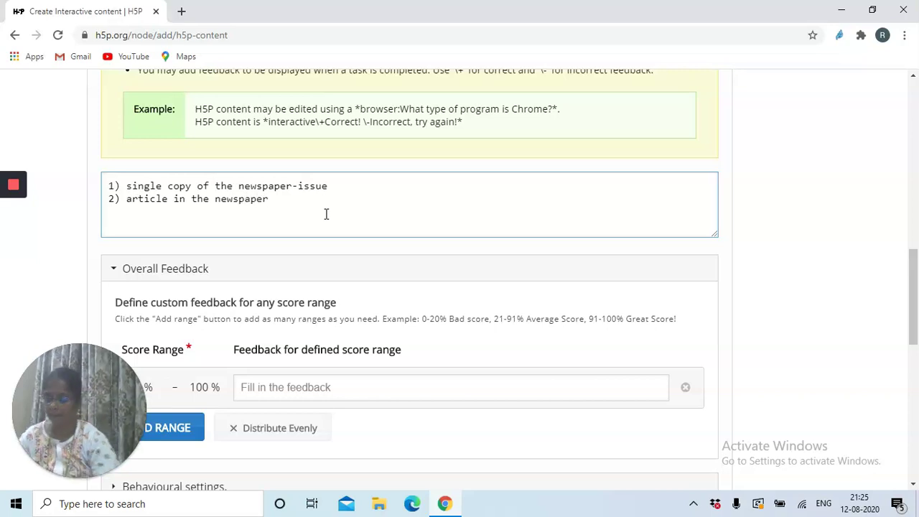
{"action": "type", "text": "written bt"}
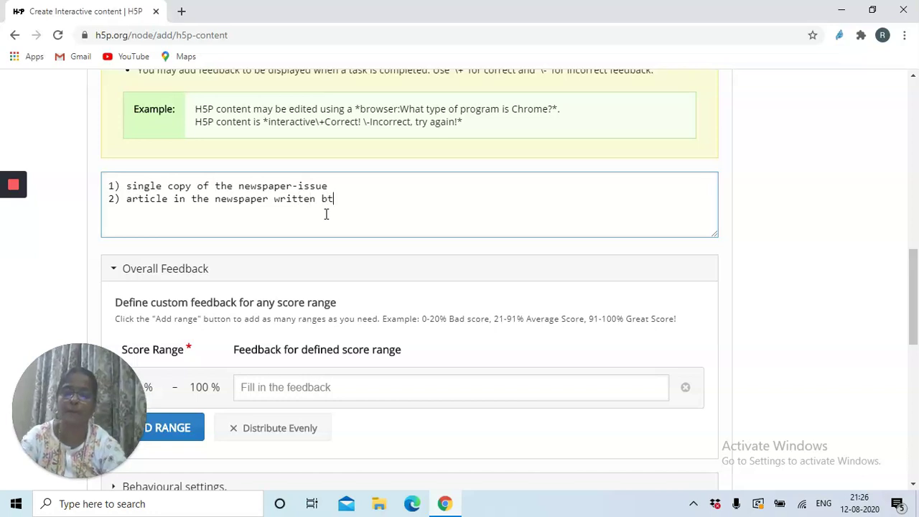
{"action": "key", "text": "BackSpace"}
{"action": "type", "text": "y the edi"}
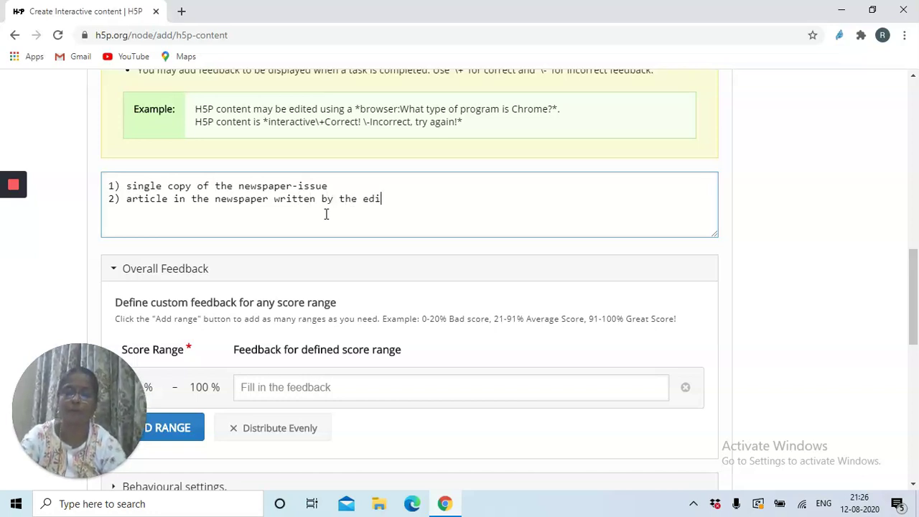
{"action": "type", "text": "tor "}
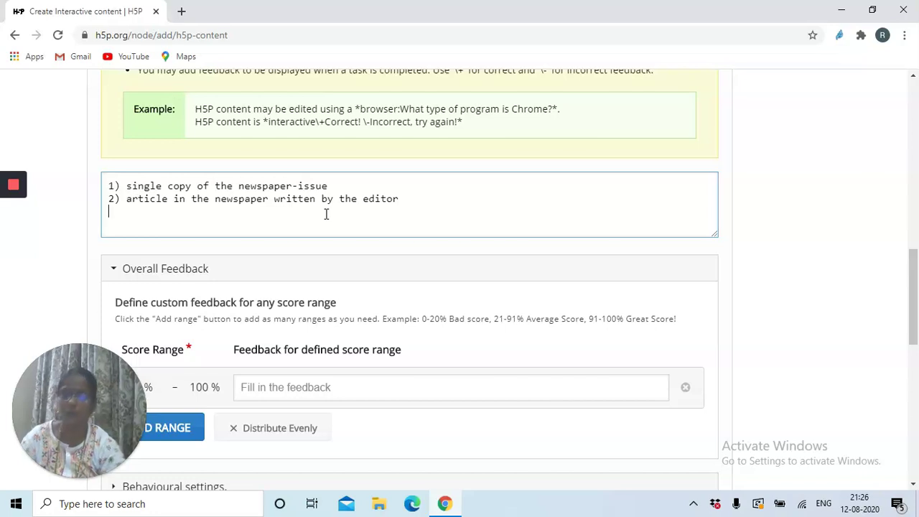
Add the third line "3) person in charge of a newspaper" to the drag text
{"action": "type", "text": "3) "}
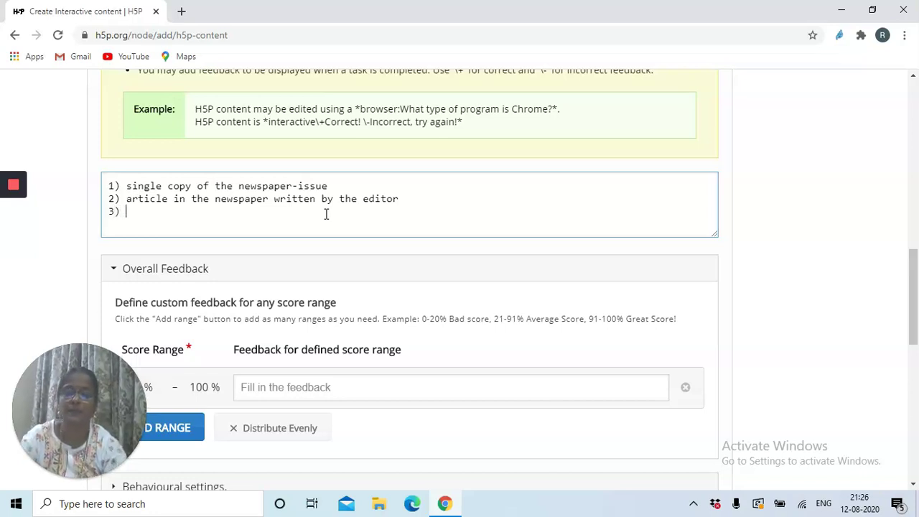
{"action": "type", "text": "person "}
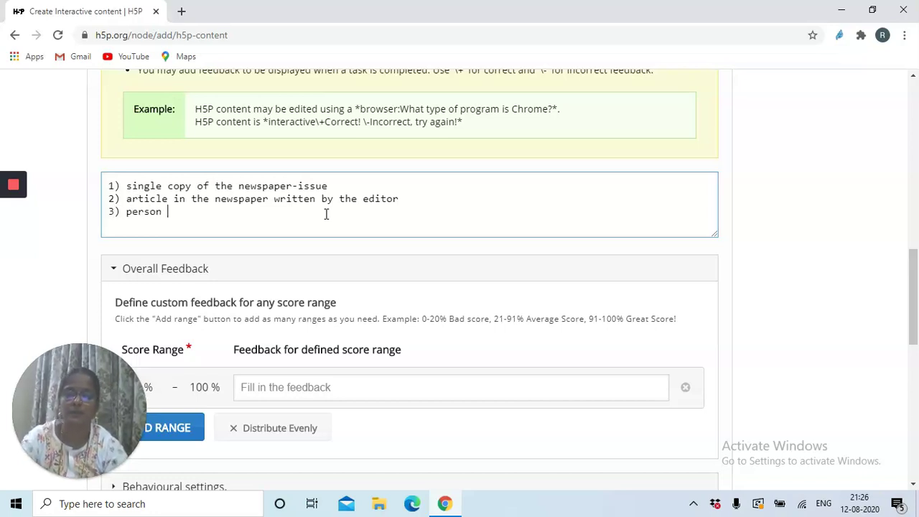
{"action": "type", "text": "in char"}
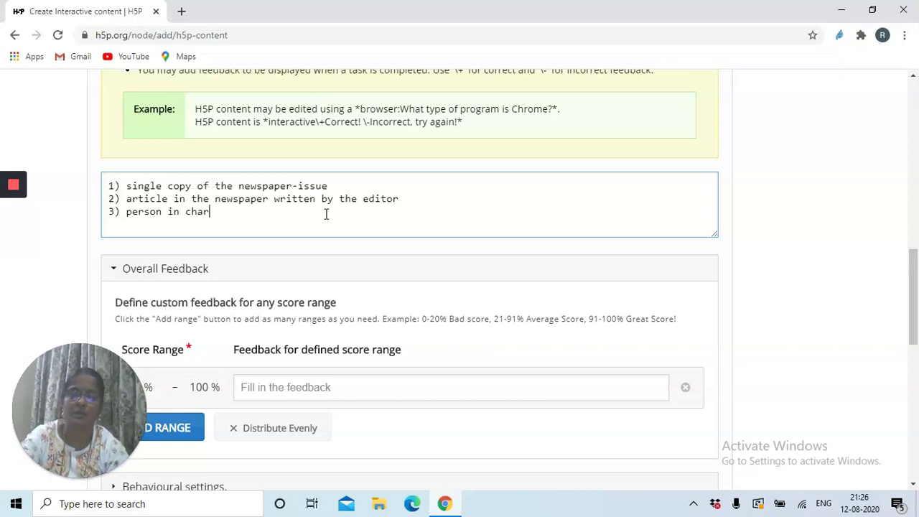
{"action": "type", "text": "geof a"}
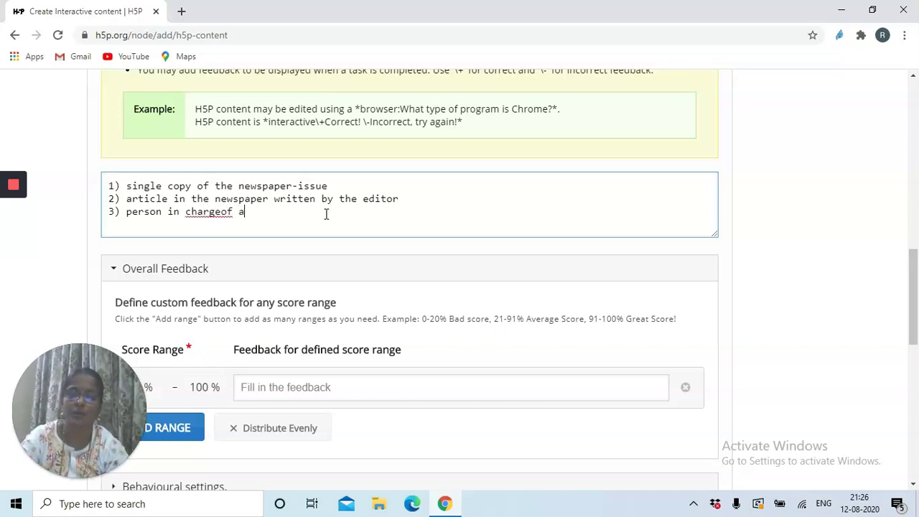
{"action": "type", "text": " newspaper"}
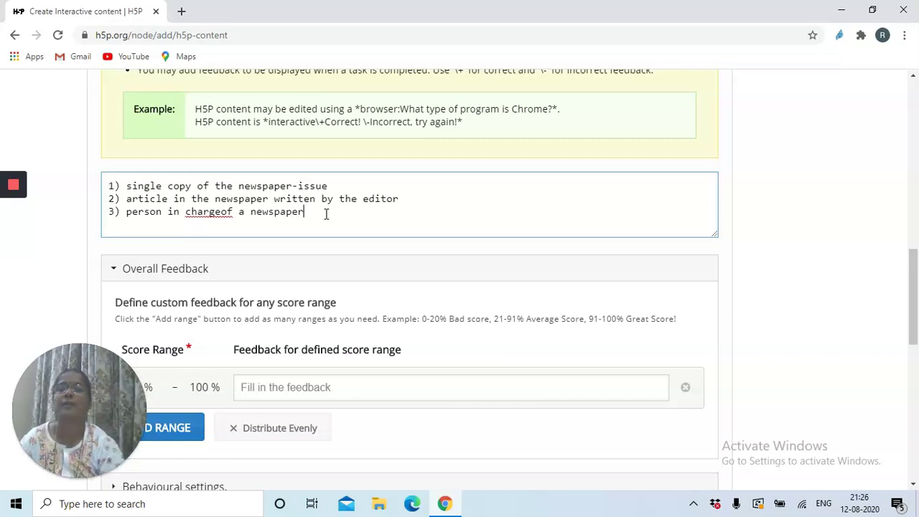
{"action": "left_click", "coordinate": [219, 211]}
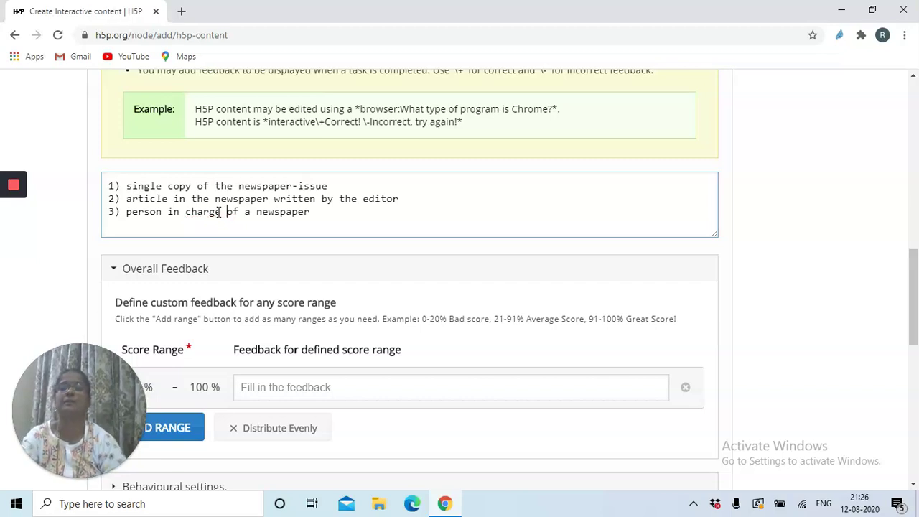
Add an unnumbered fourth line reading "book about a person's life." to the drag text
{"action": "left_click", "coordinate": [322, 212]}
{"action": "key", "text": "Return"}
{"action": "type", "text": "book about a person's lif"}
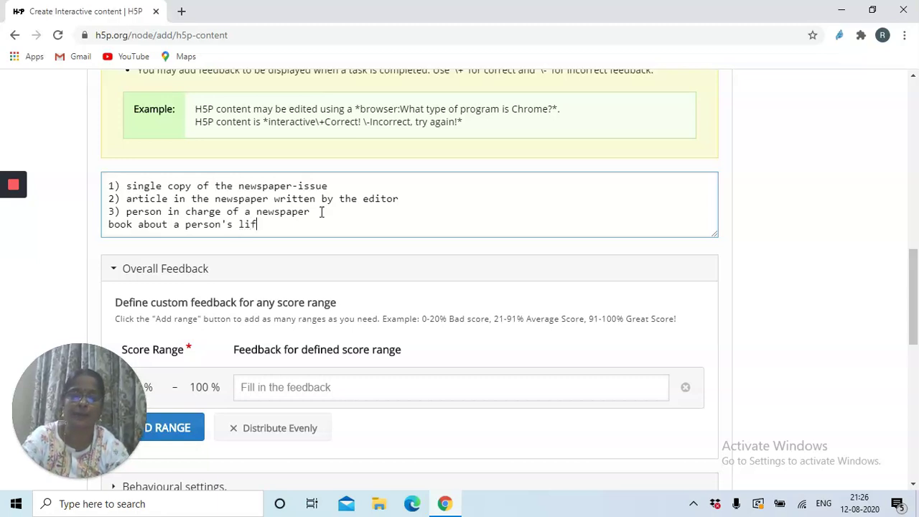
{"action": "type", "text": "e."}
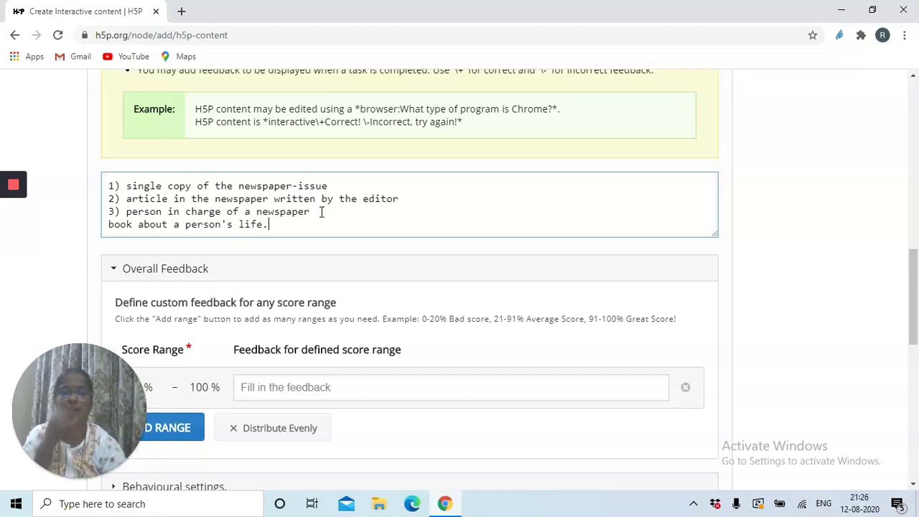
Insert "is called as" after "newspaper" in the first line of the drag text
{"action": "key", "text": "Up"}
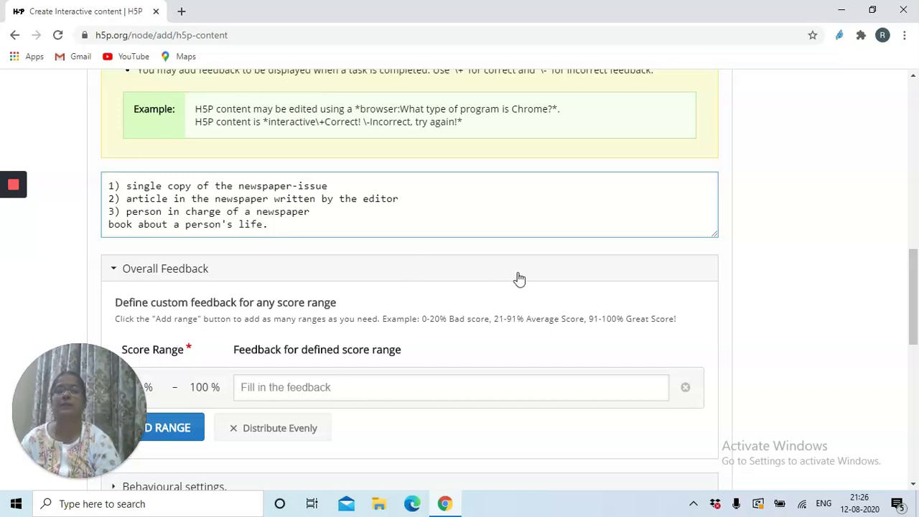
{"action": "left_click_drag", "start_coordinate": [916, 277], "coordinate": [916, 270]}
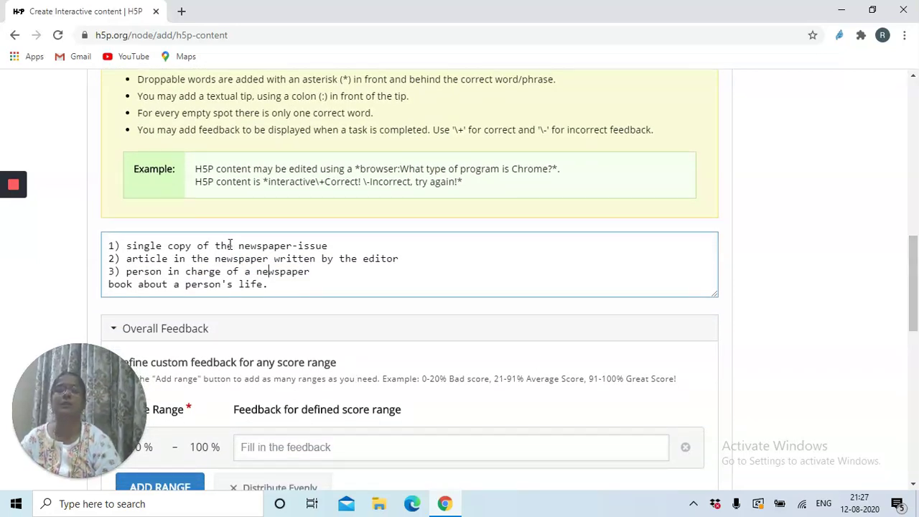
{"action": "left_click_drag", "start_coordinate": [227, 246], "coordinate": [301, 257]}
{"action": "left_click", "coordinate": [370, 250]}
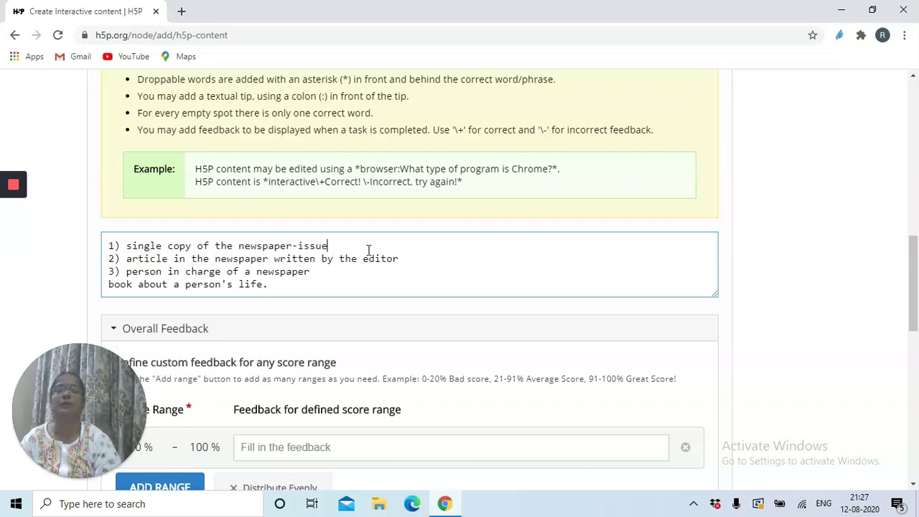
{"action": "left_click", "coordinate": [295, 246]}
{"action": "type", "text": "is c"}
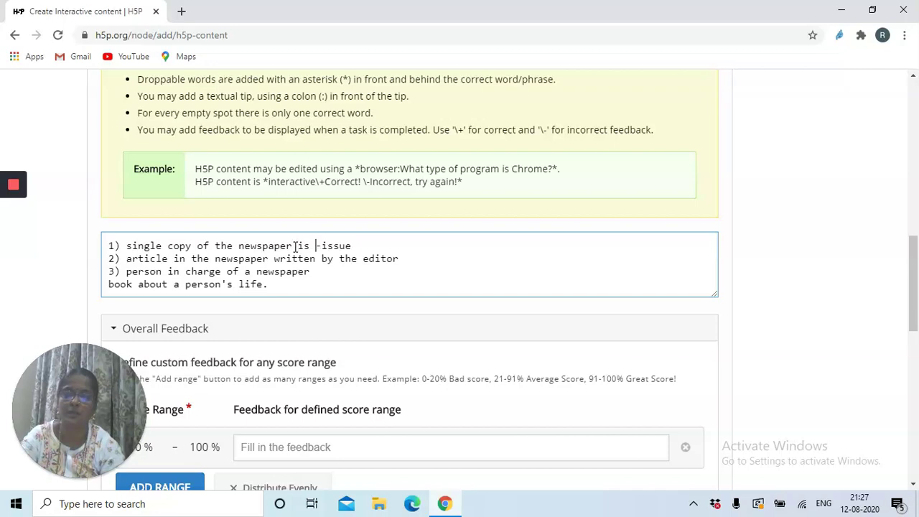
{"action": "type", "text": "alles"}
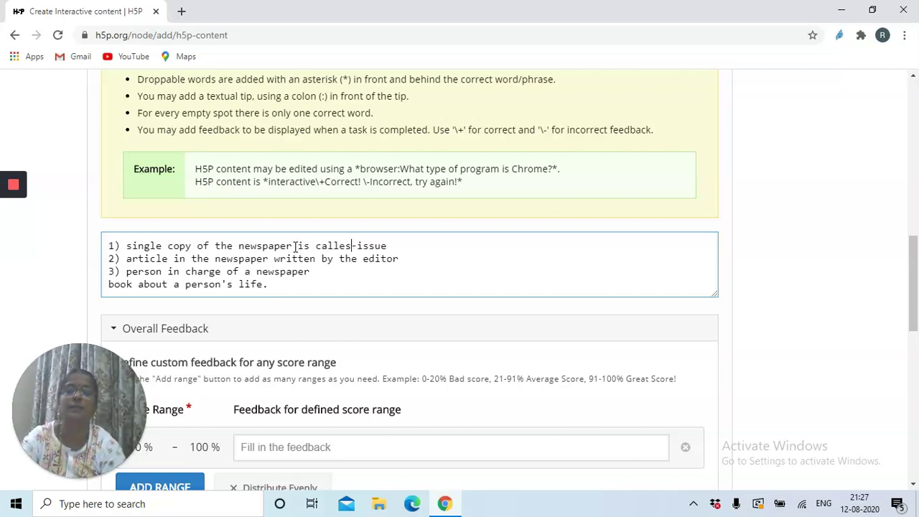
{"action": "key", "text": "BackSpace"}
{"action": "type", "text": "d "}
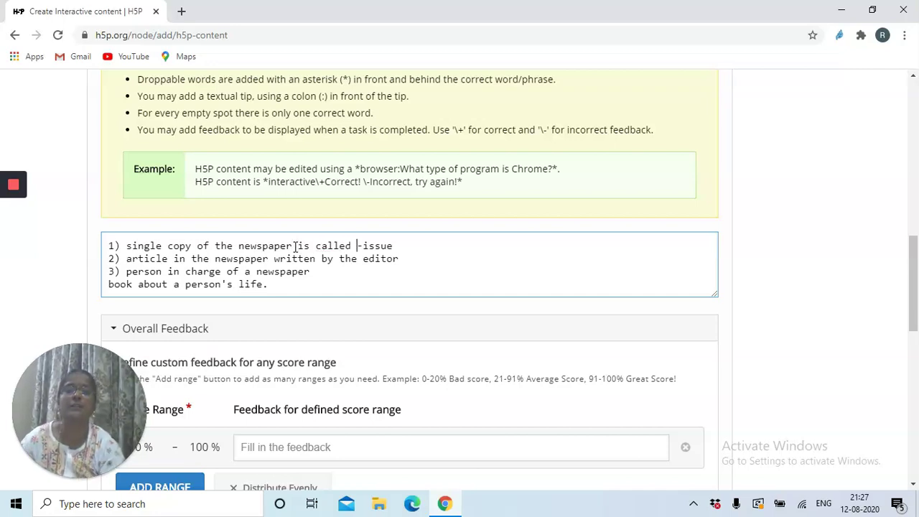
{"action": "type", "text": "as"}
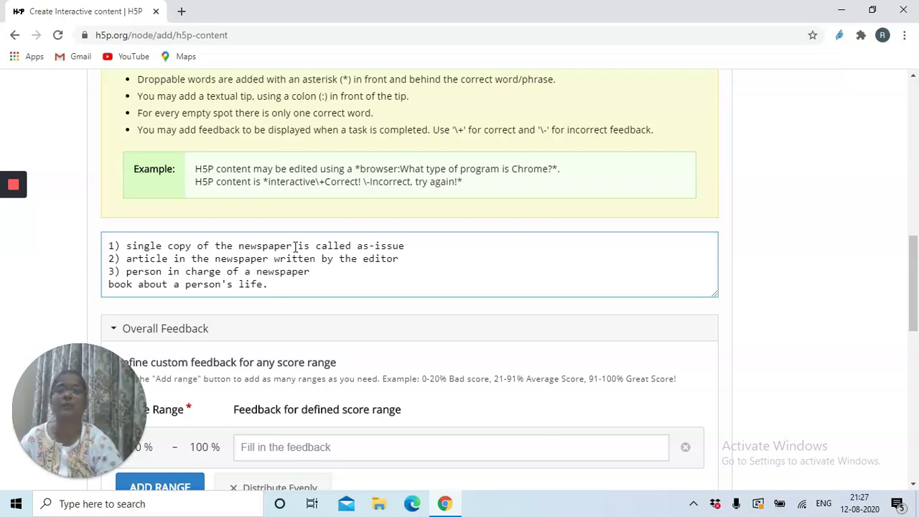
Replace the hyphen before "issue" in the first line and enclose the word in asterisks, making it read "is called as *issue*"
{"action": "type", "text": " *"}
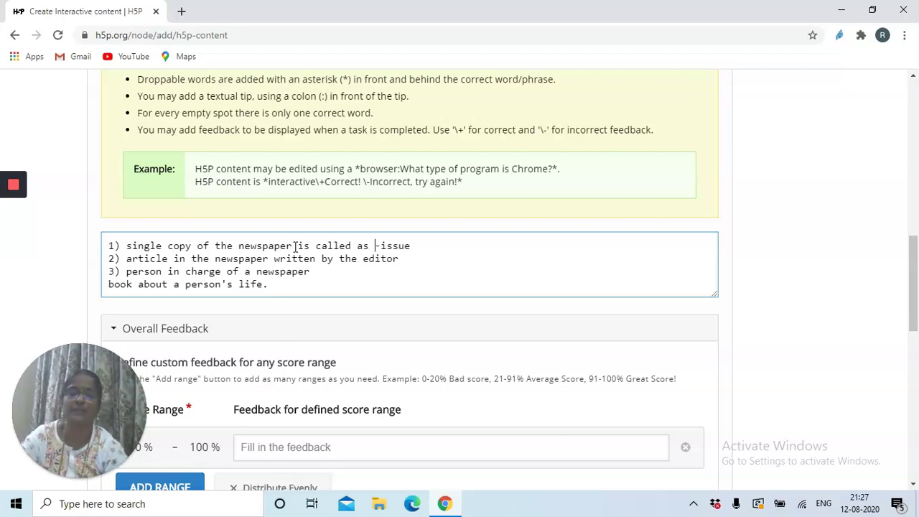
{"action": "key", "text": "BackSpace"}
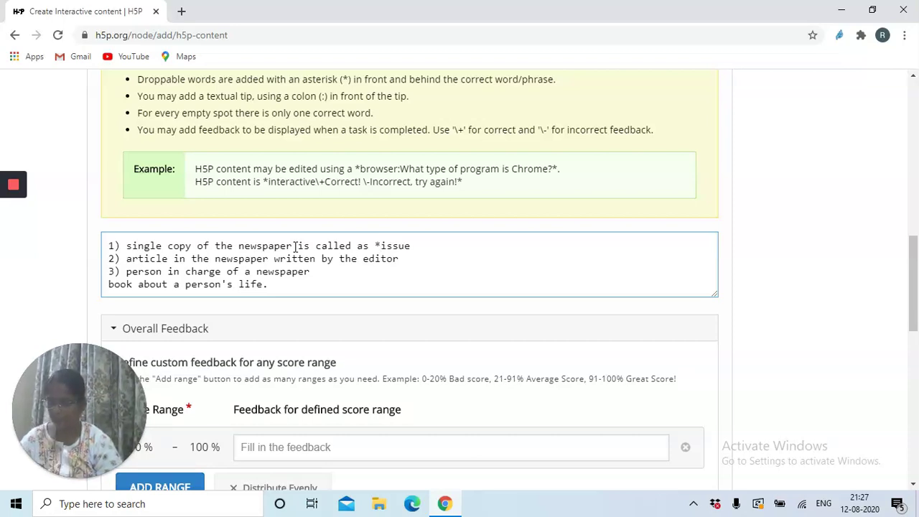
{"action": "key", "text": "Right"}
{"action": "key", "text": "Right"}
{"action": "key", "text": "Right"}
{"action": "key", "text": "Right"}
{"action": "key", "text": "Right"}
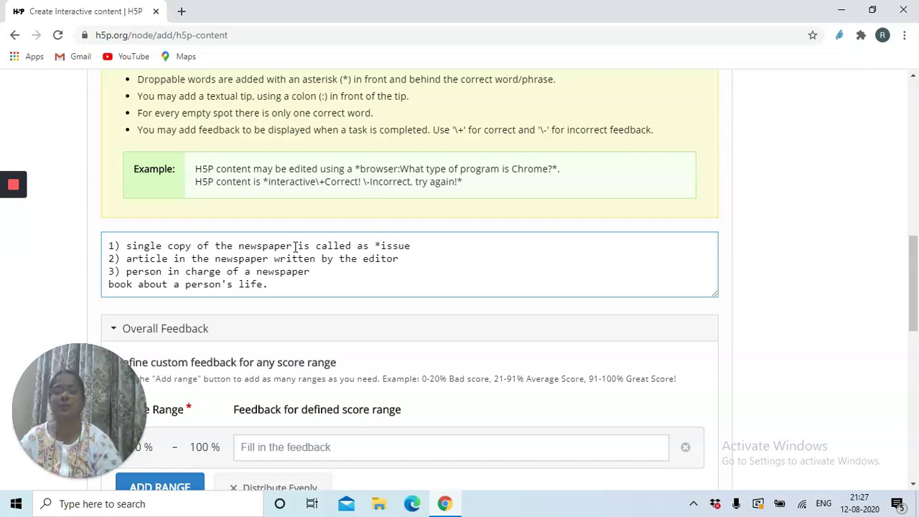
{"action": "type", "text": "*"}
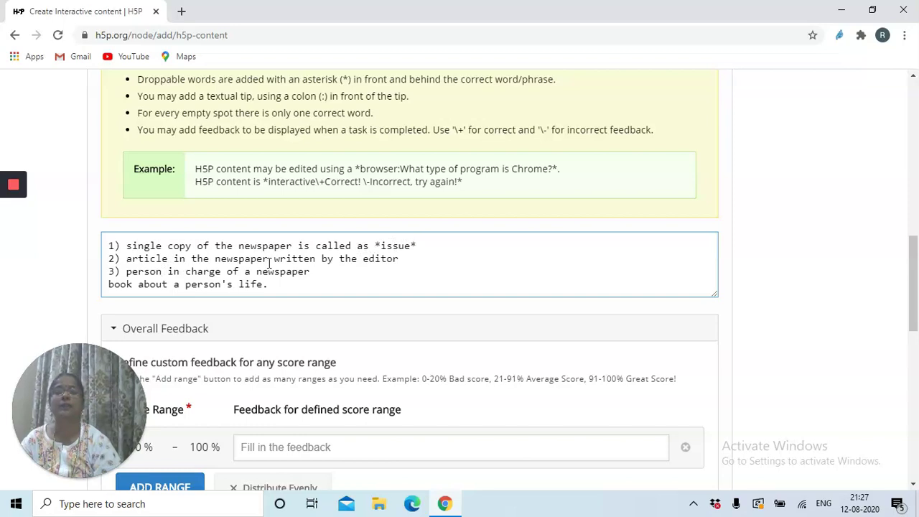
Change "editor" to "editors" in the second line and append "is called as *editorial*"
{"action": "left_click", "coordinate": [408, 258]}
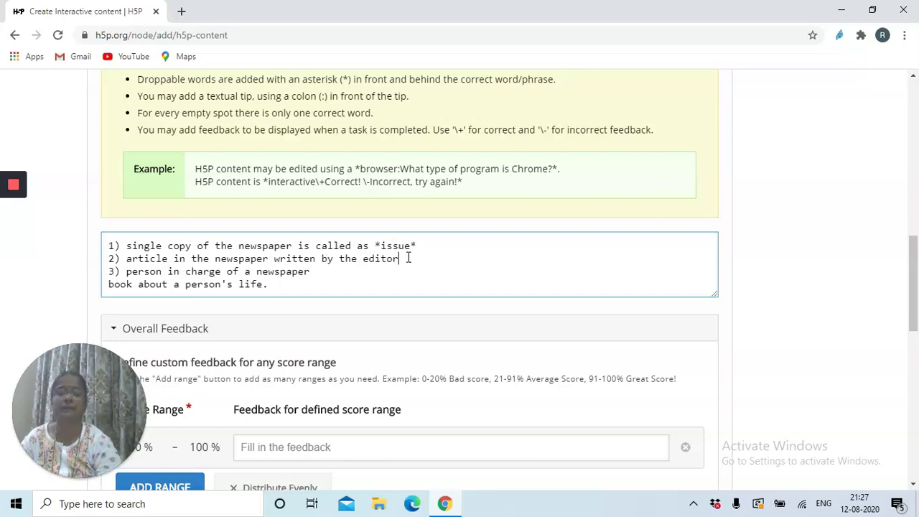
{"action": "type", "text": "s"}
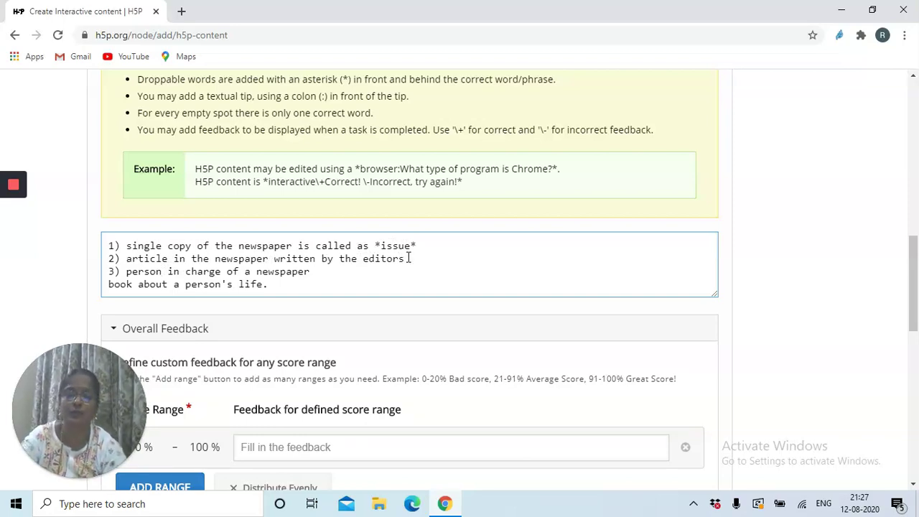
{"action": "type", "text": " is calleds"}
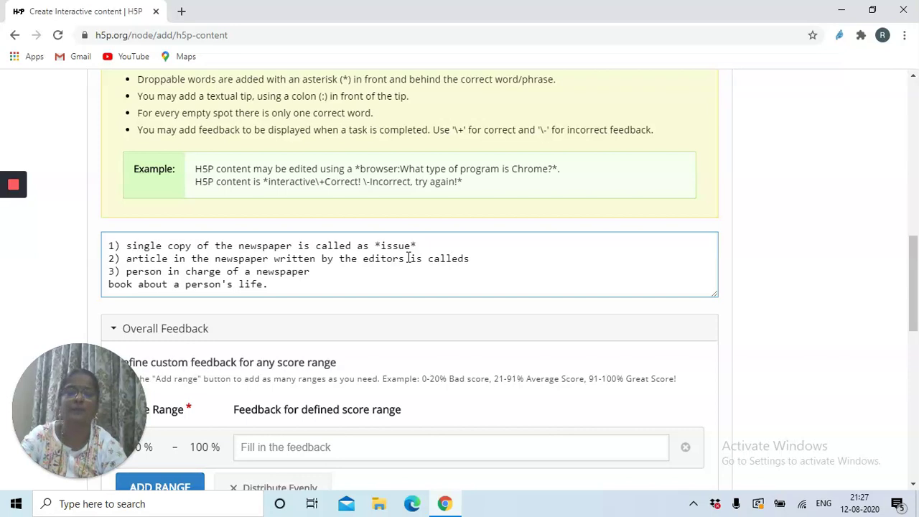
{"action": "key", "text": "BackSpace"}
{"action": "key", "text": "BackSpace"}
{"action": "type", "text": "d as *"}
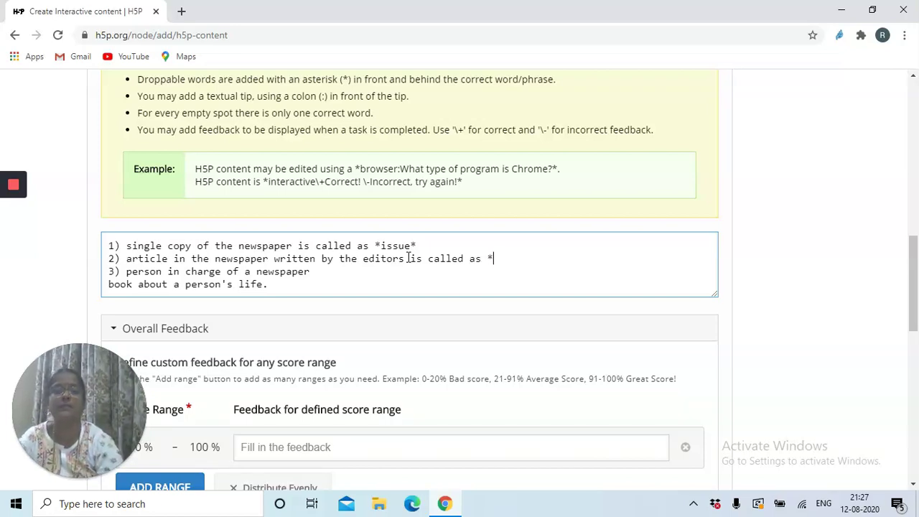
{"action": "type", "text": "editor"}
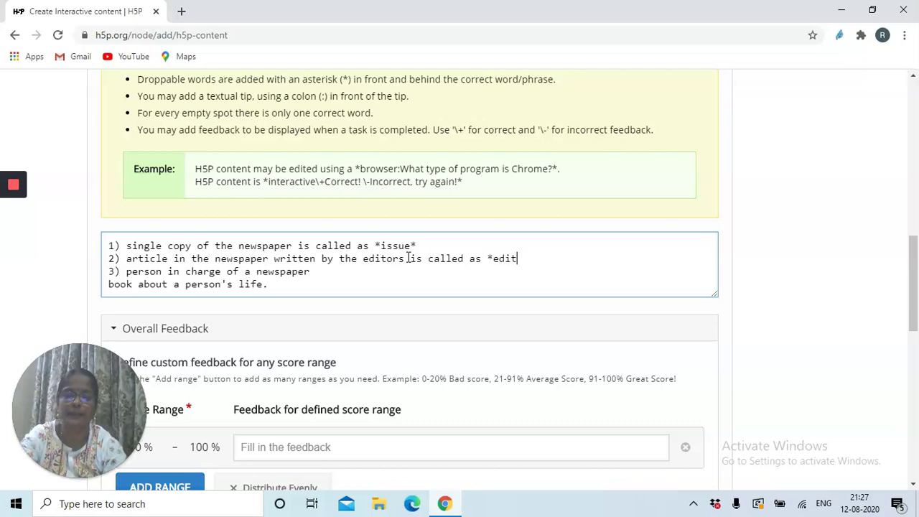
{"action": "type", "text": "ial"}
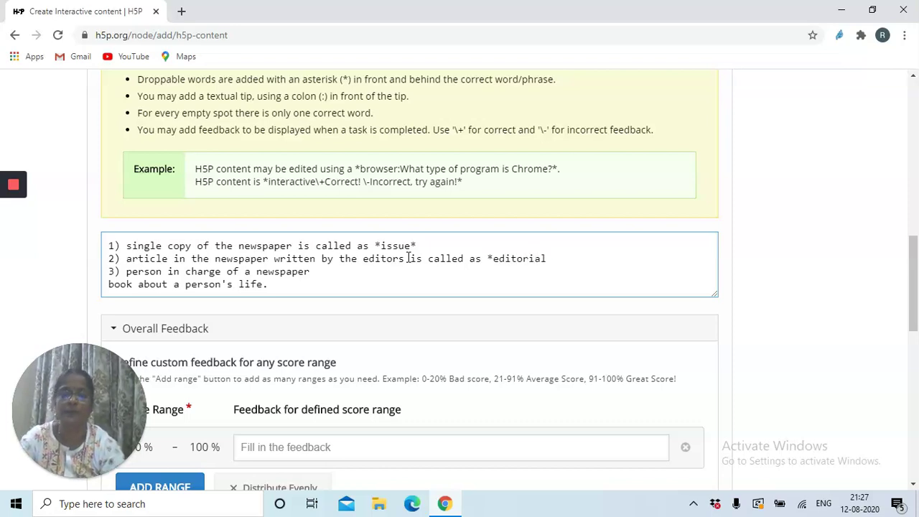
{"action": "type", "text": "*"}
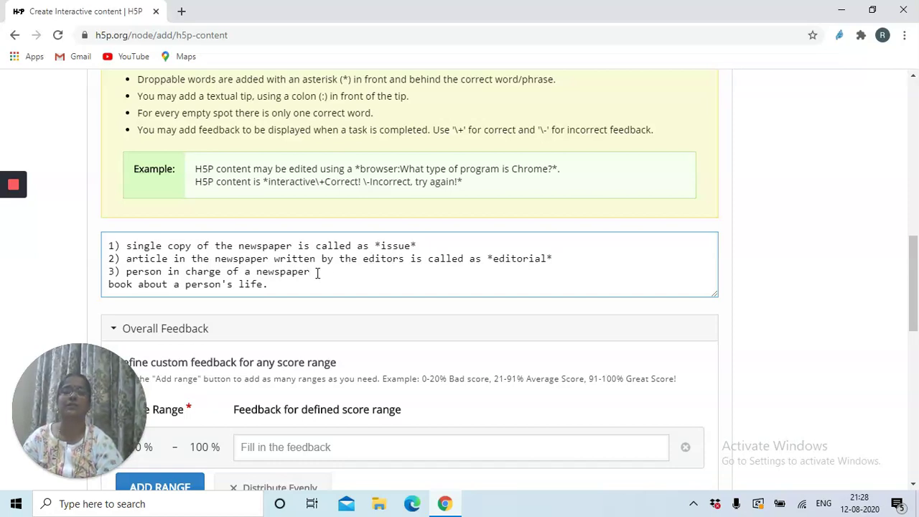
Complete the third line of the drag text by appending "is called an * editor*"
{"action": "type", "text": "is "}
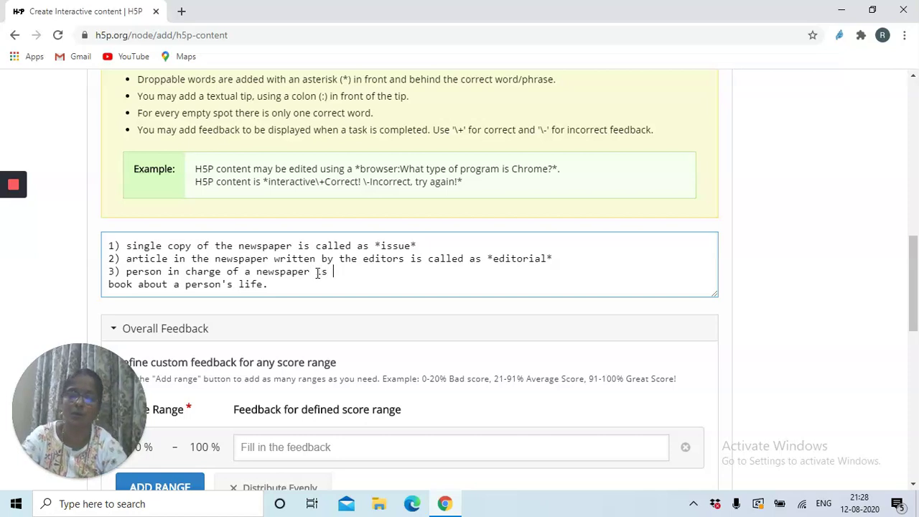
{"action": "type", "text": "called"}
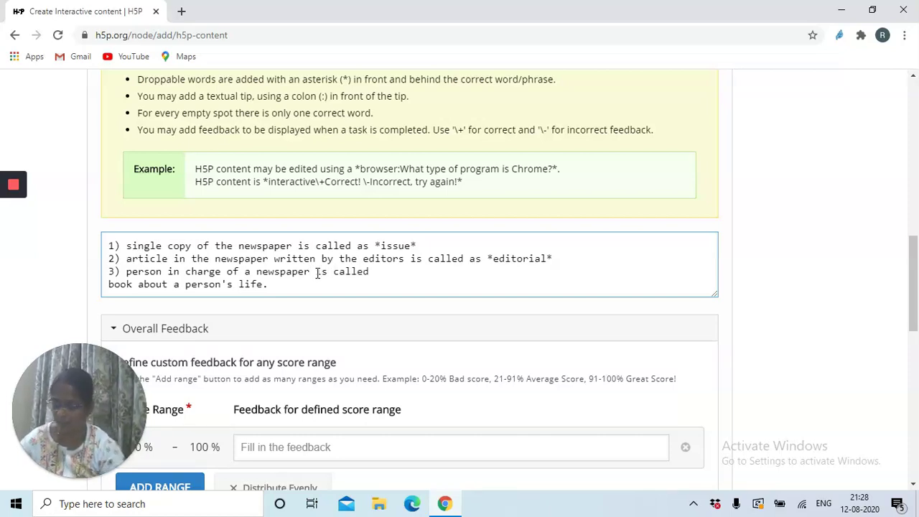
{"action": "type", "text": " an"}
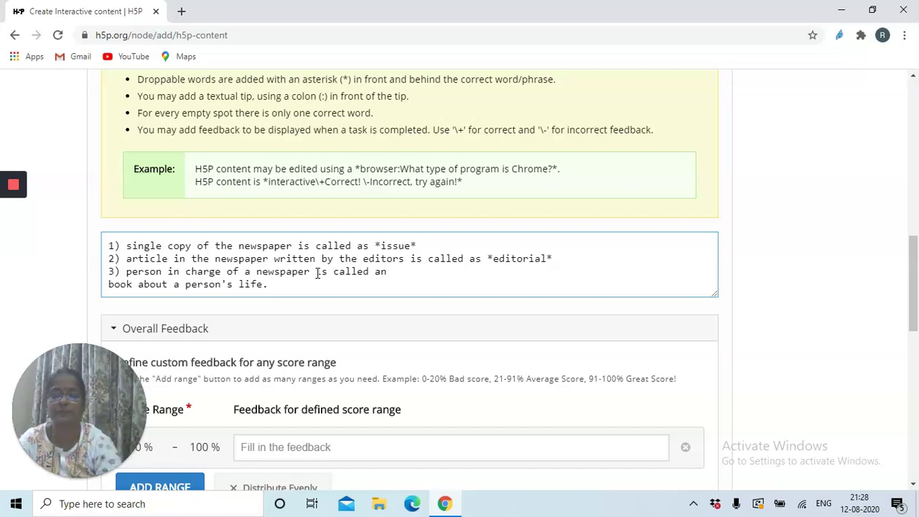
{"action": "type", "text": " * editor*"}
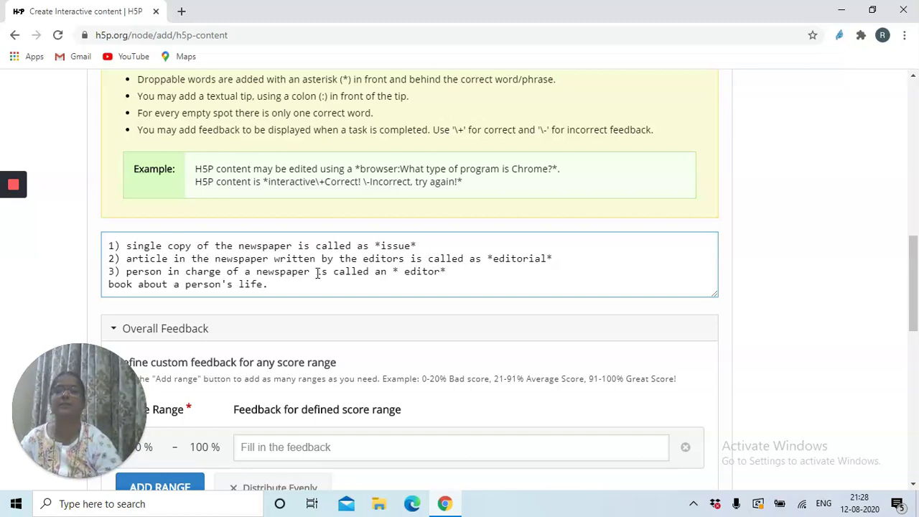
Number the last line "4)" and replace its final period with "is called as an *autobiography*"
{"action": "left_click", "coordinate": [109, 283]}
{"action": "type", "text": "4)"}
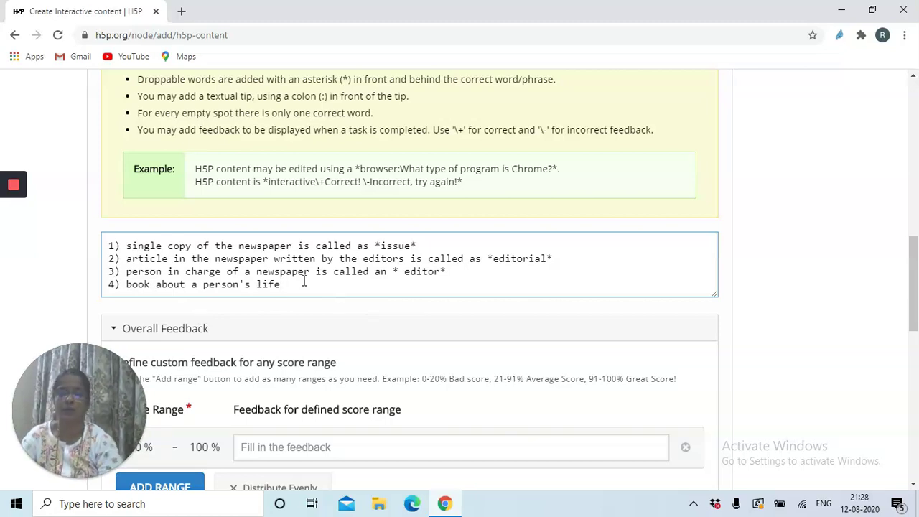
{"action": "type", "text": "alled as"}
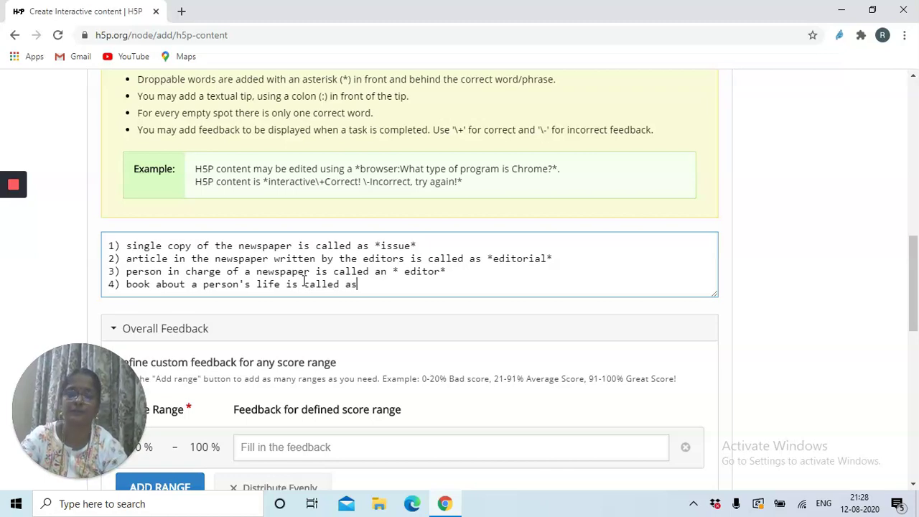
{"action": "type", "text": " an "}
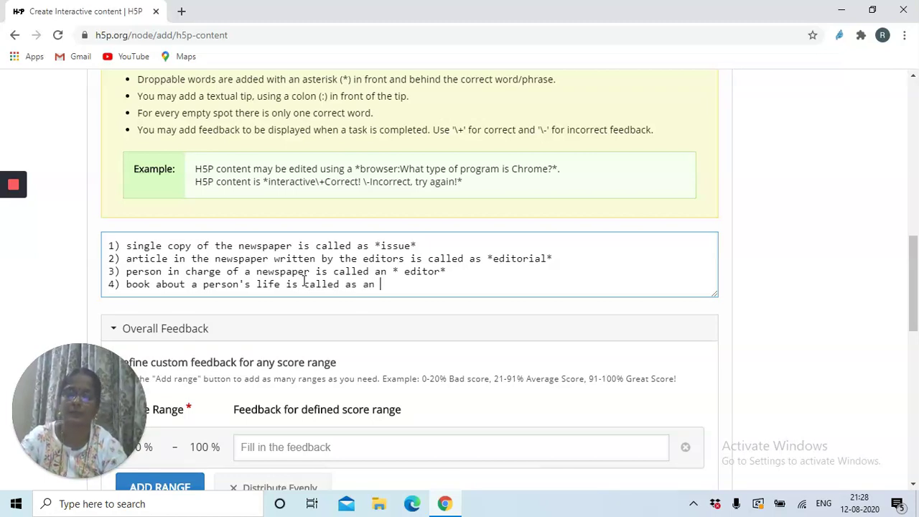
{"action": "type", "text": "*"}
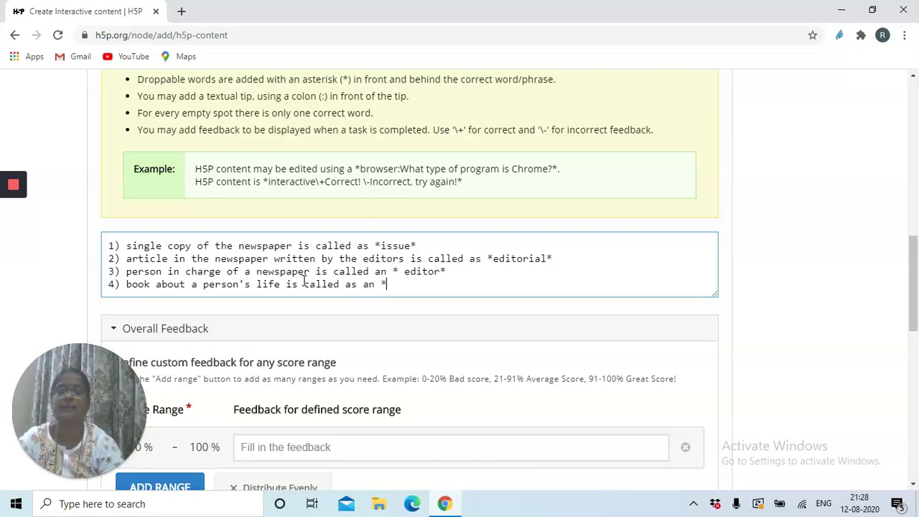
{"action": "type", "text": "autobi"}
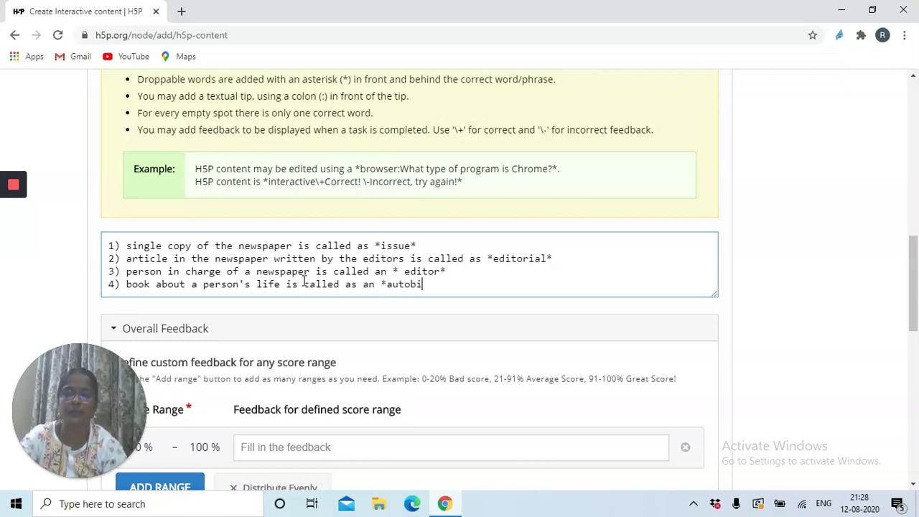
{"action": "type", "text": "ography"}
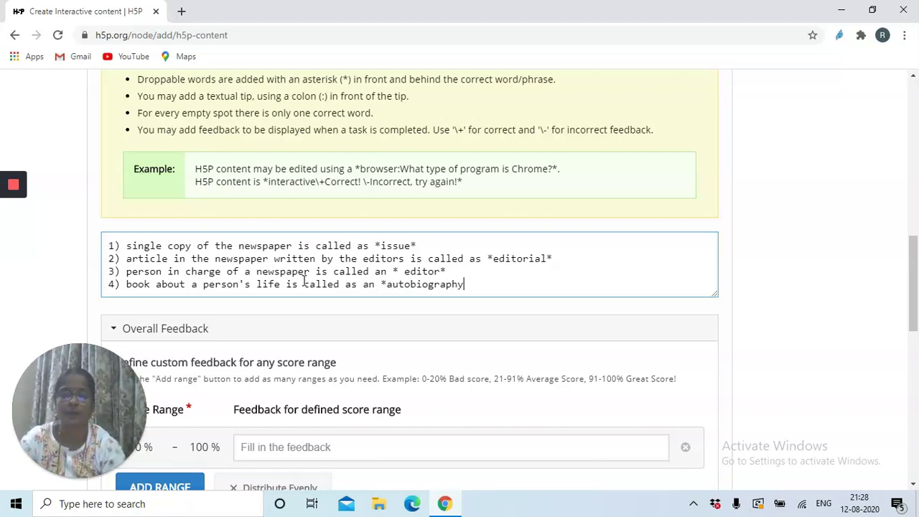
{"action": "type", "text": "*"}
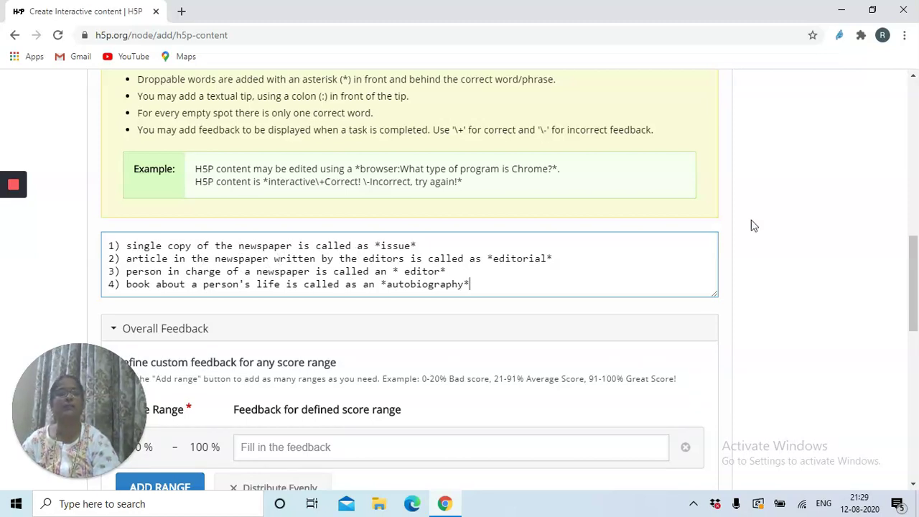
Expand the behavioural settings to review the retry, solution and feedback options, and save the activity
{"action": "left_click_drag", "start_coordinate": [914, 268], "coordinate": [914, 300]}
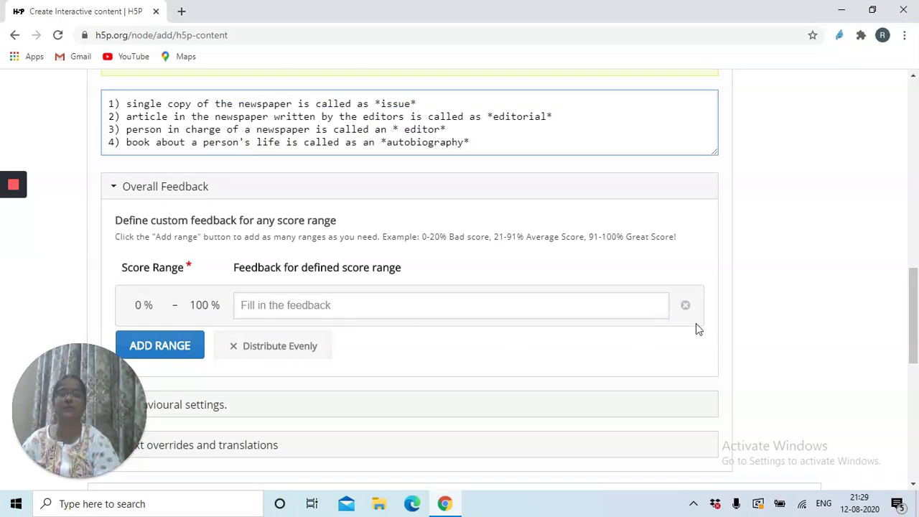
{"action": "left_click_drag", "start_coordinate": [915, 319], "coordinate": [917, 372]}
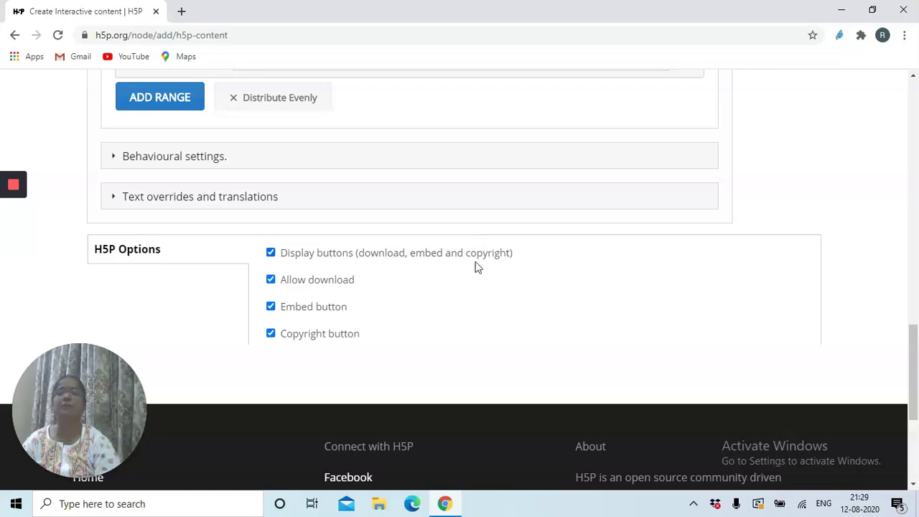
{"action": "left_click", "coordinate": [176, 160]}
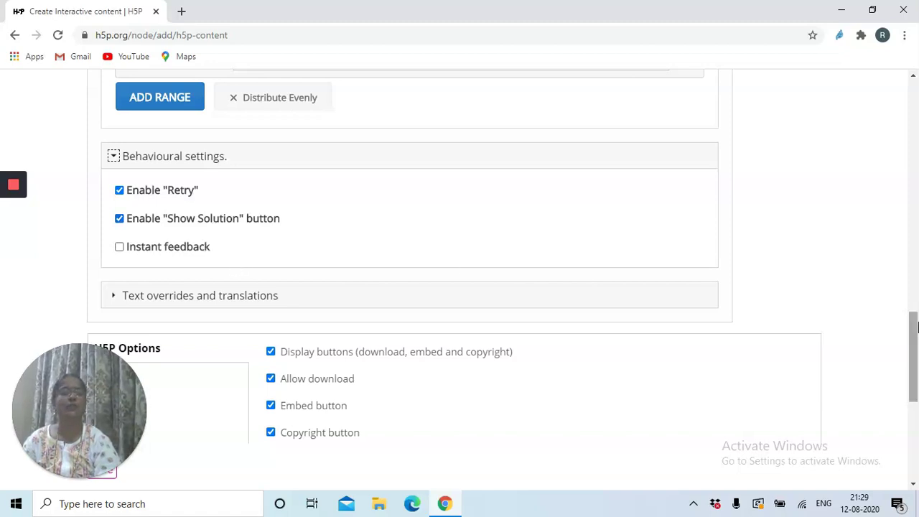
{"action": "scroll", "coordinate": [389, 411], "scroll_direction": "down", "scroll_amount": 3}
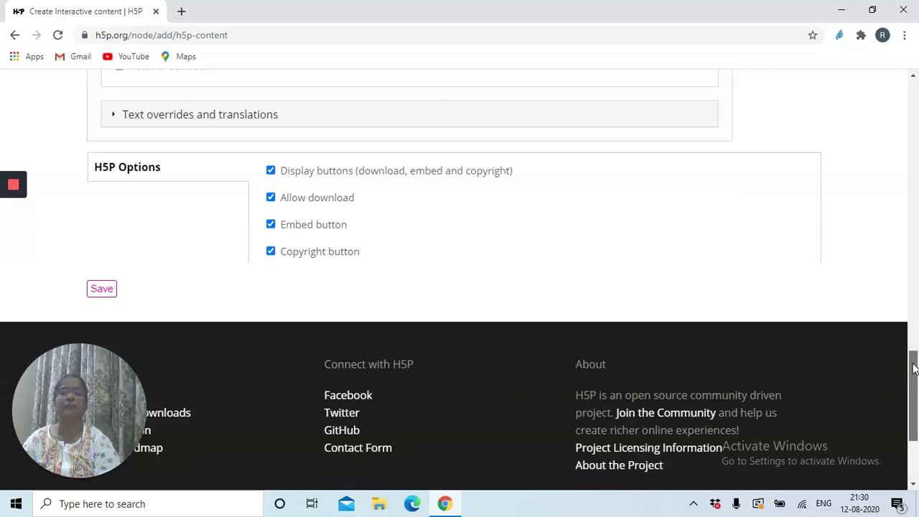
{"action": "left_click", "coordinate": [102, 289]}
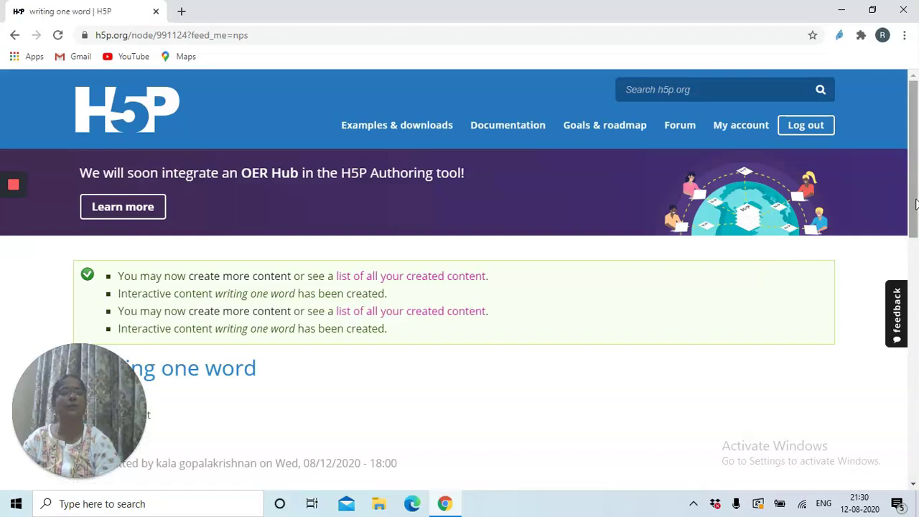
Fill blanks 1 to 4 of the saved activity with "editor", "issue", "editorial" and "autobiography", and check the answers
{"action": "scroll", "coordinate": [916, 217], "scroll_direction": "down", "scroll_amount": 1}
{"action": "scroll", "coordinate": [916, 216], "scroll_direction": "down", "scroll_amount": 2}
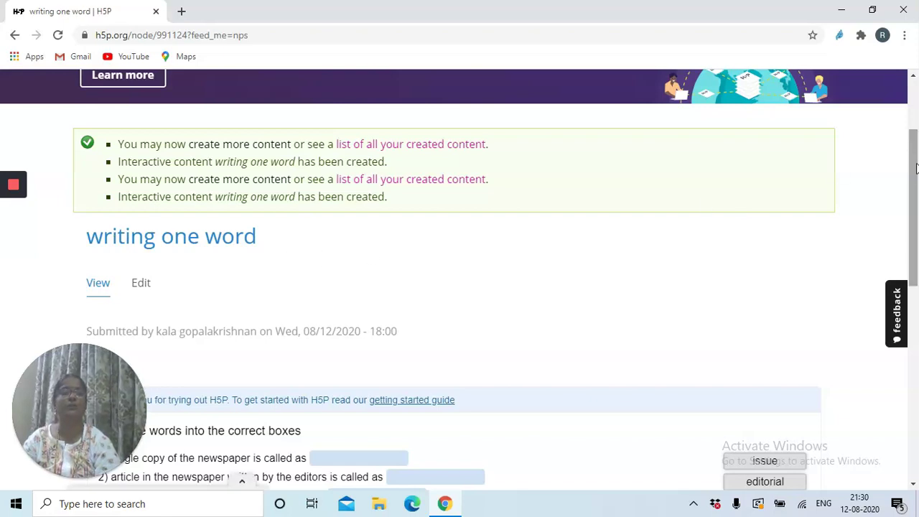
{"action": "left_click_drag", "start_coordinate": [917, 169], "coordinate": [917, 239]}
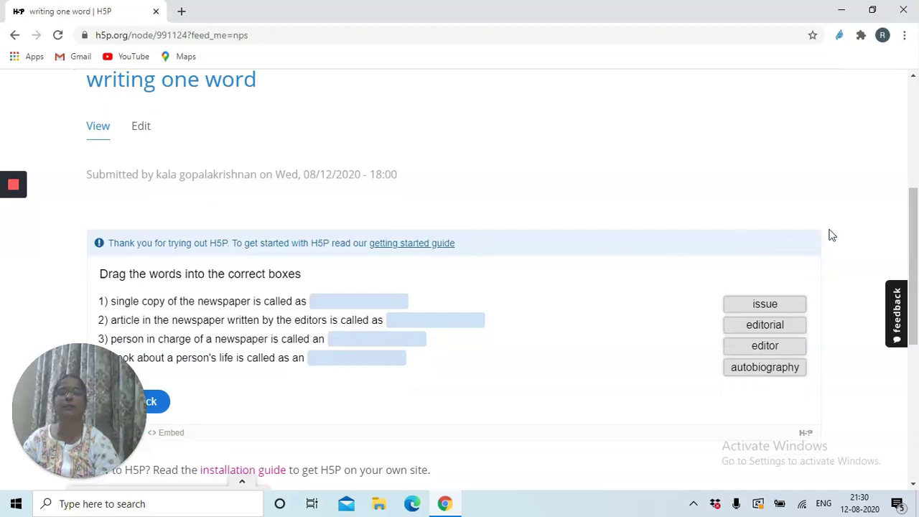
{"action": "left_click_drag", "start_coordinate": [913, 228], "coordinate": [913, 242]}
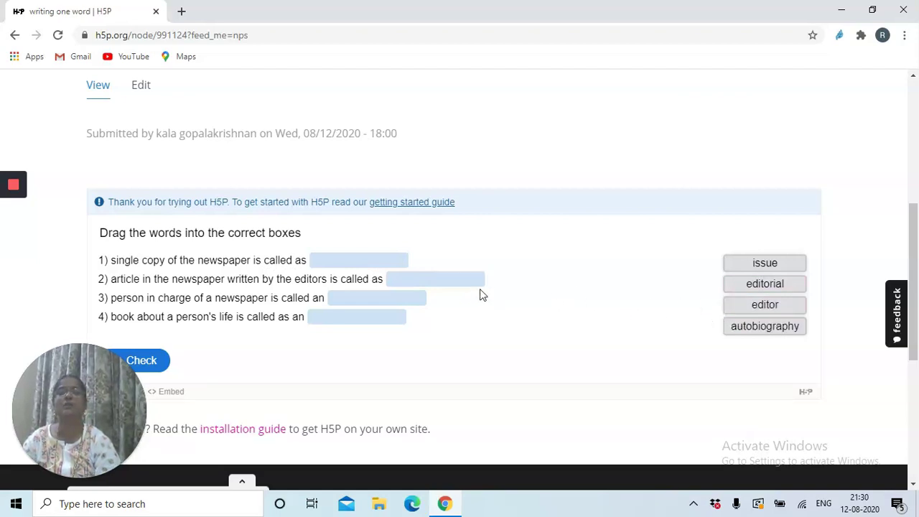
{"action": "left_click_drag", "start_coordinate": [732, 309], "coordinate": [684, 297]}
{"action": "left_click_drag", "start_coordinate": [752, 270], "coordinate": [361, 271]}
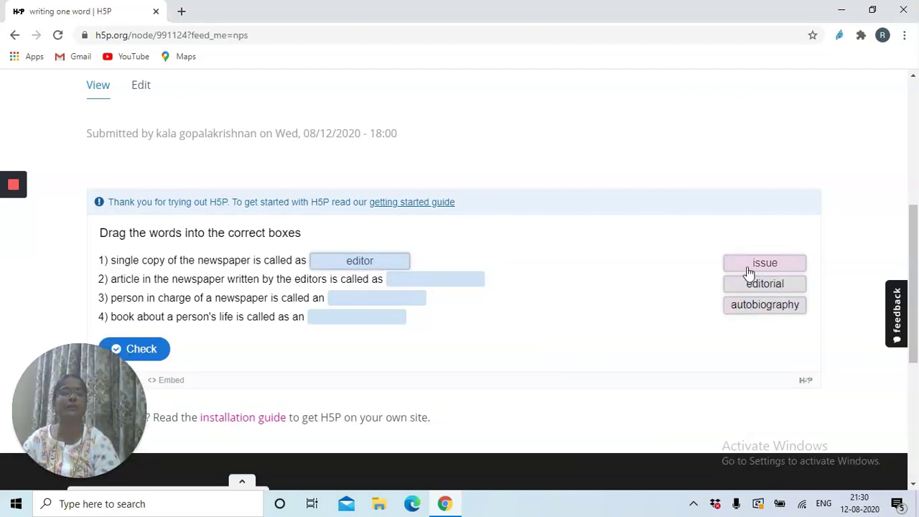
{"action": "left_click_drag", "start_coordinate": [749, 267], "coordinate": [412, 292]}
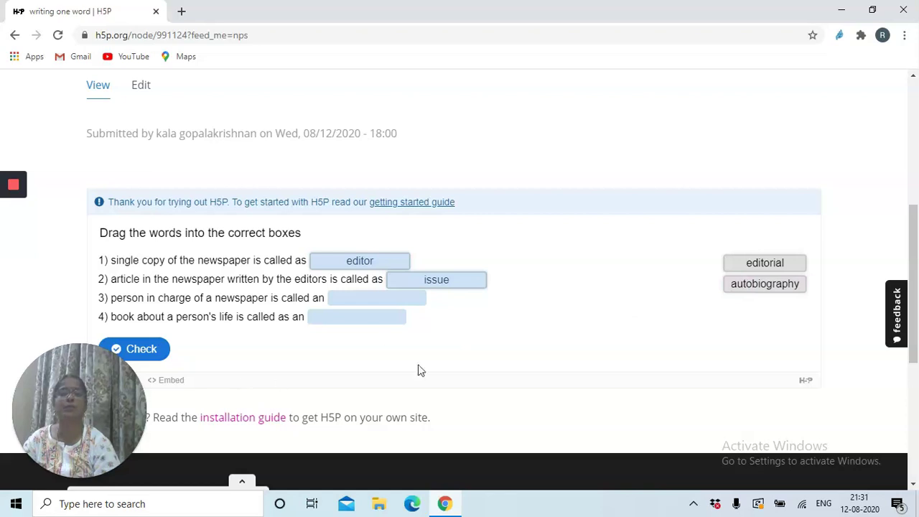
{"action": "left_click_drag", "start_coordinate": [735, 289], "coordinate": [331, 329]}
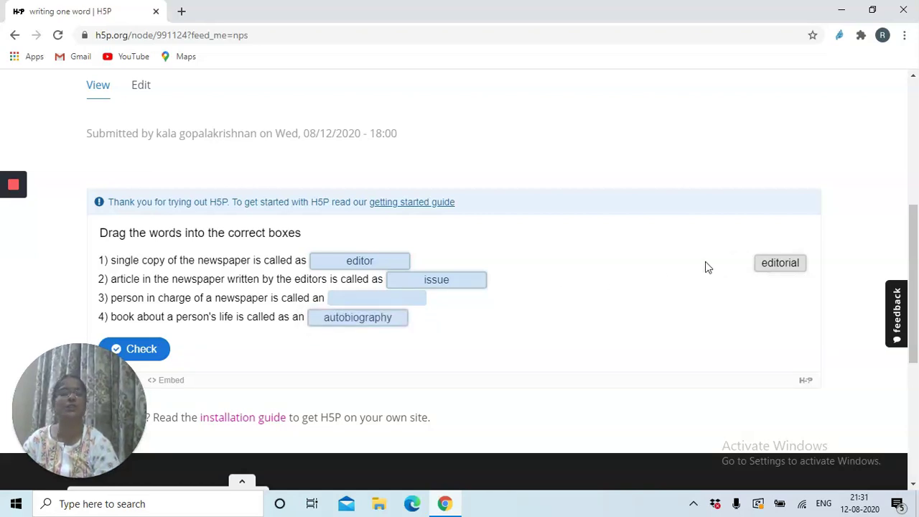
{"action": "left_click_drag", "start_coordinate": [420, 300], "coordinate": [374, 300]}
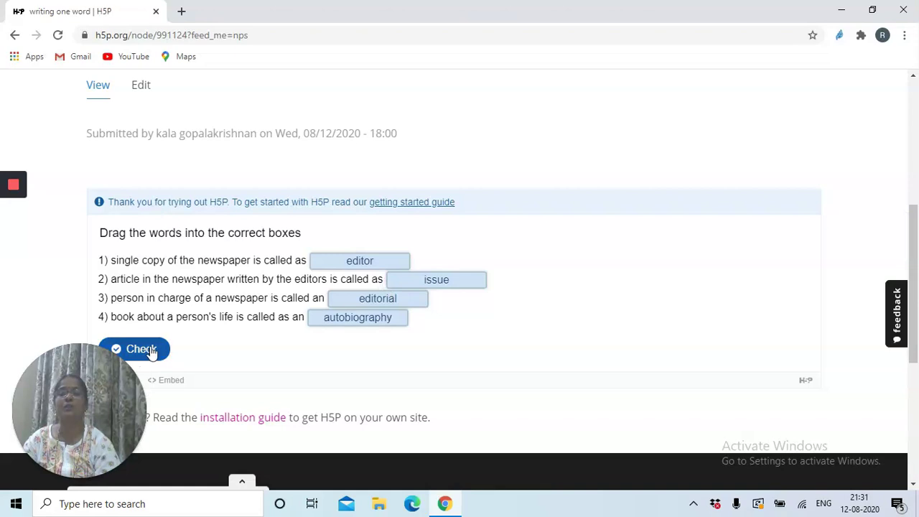
{"action": "left_click", "coordinate": [151, 350]}
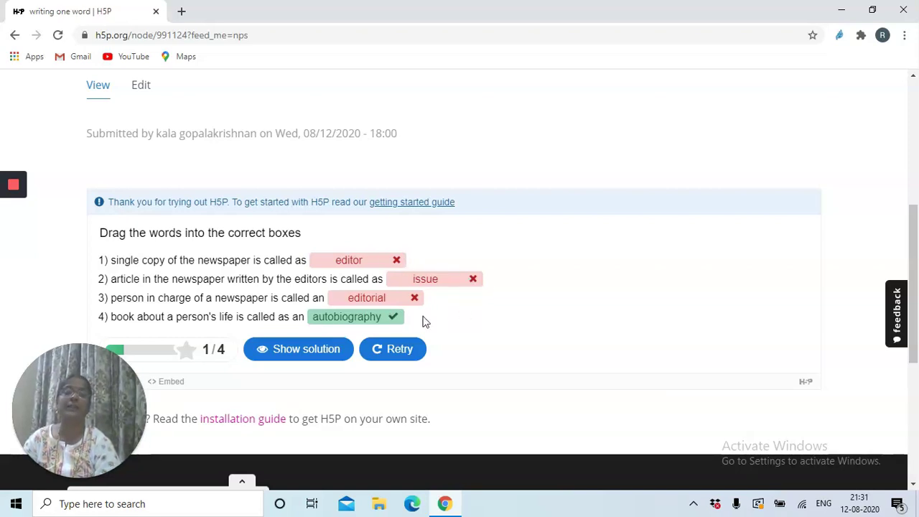
Show the solution for the checked answers and reset the activity for another attempt
{"action": "left_click", "coordinate": [325, 357]}
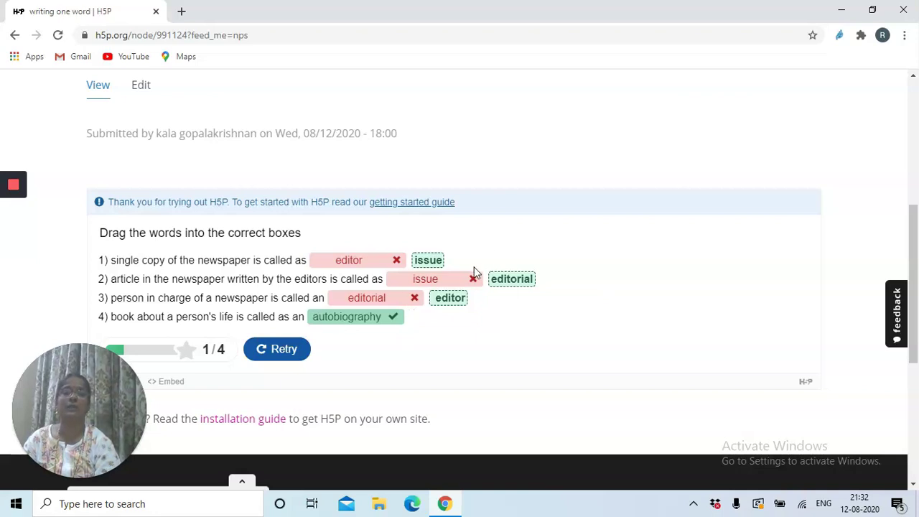
{"action": "left_click", "coordinate": [282, 351]}
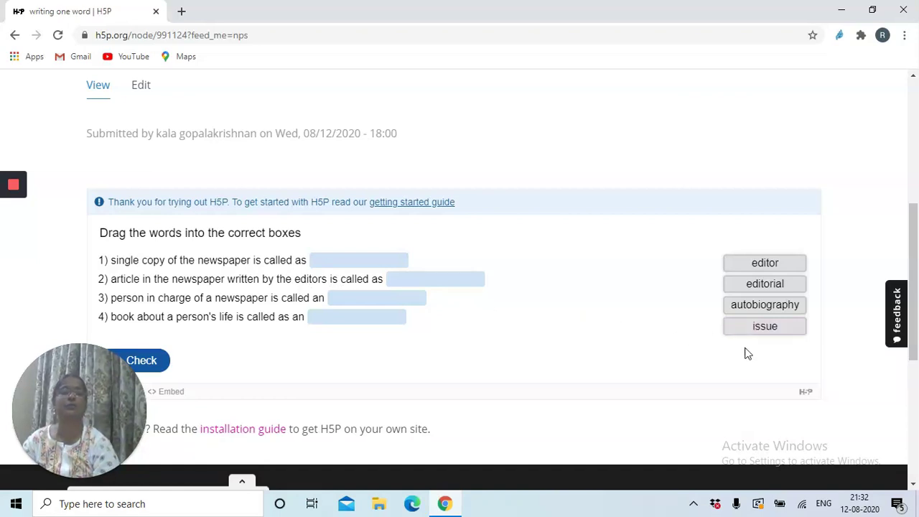
Fill blanks 1 to 4 with "issue", "editorial", "editor" and "autobiography", and check the answers
{"action": "left_click_drag", "start_coordinate": [744, 337], "coordinate": [336, 272]}
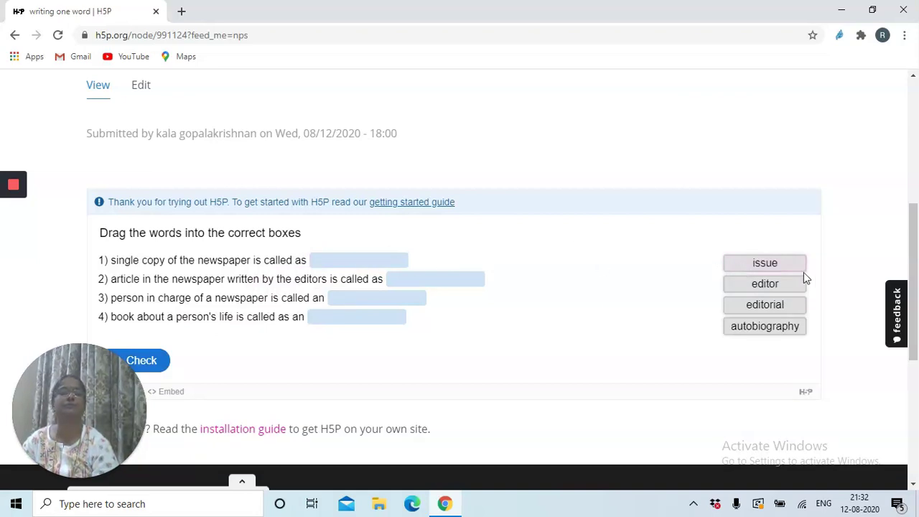
{"action": "left_click_drag", "start_coordinate": [780, 269], "coordinate": [448, 257]}
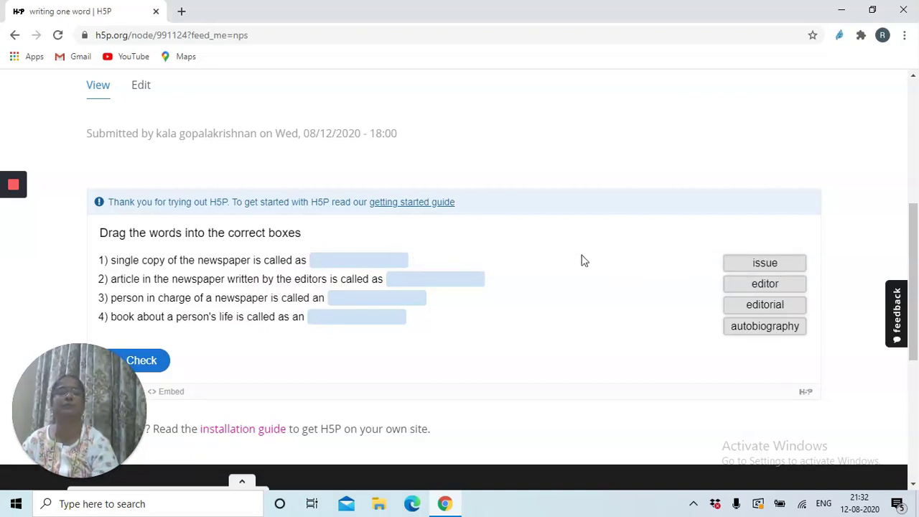
{"action": "left_click_drag", "start_coordinate": [750, 270], "coordinate": [340, 246]}
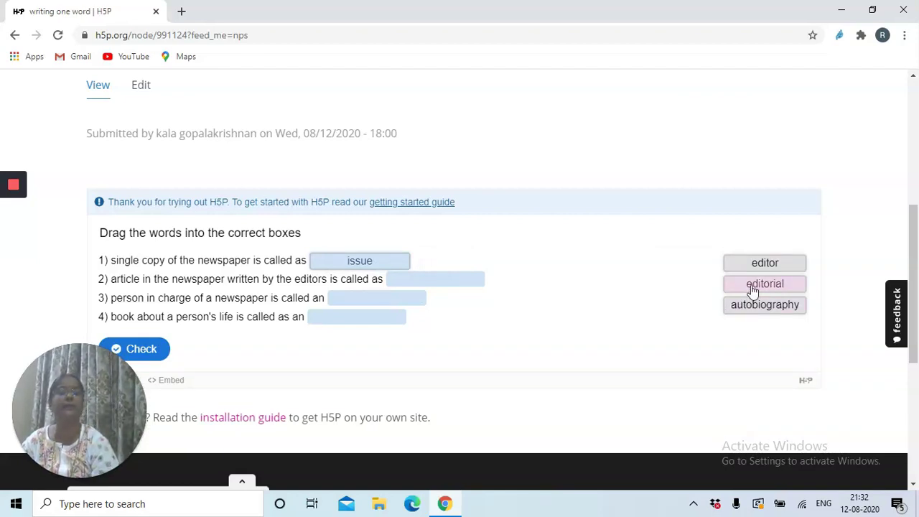
{"action": "left_click_drag", "start_coordinate": [751, 292], "coordinate": [407, 288]}
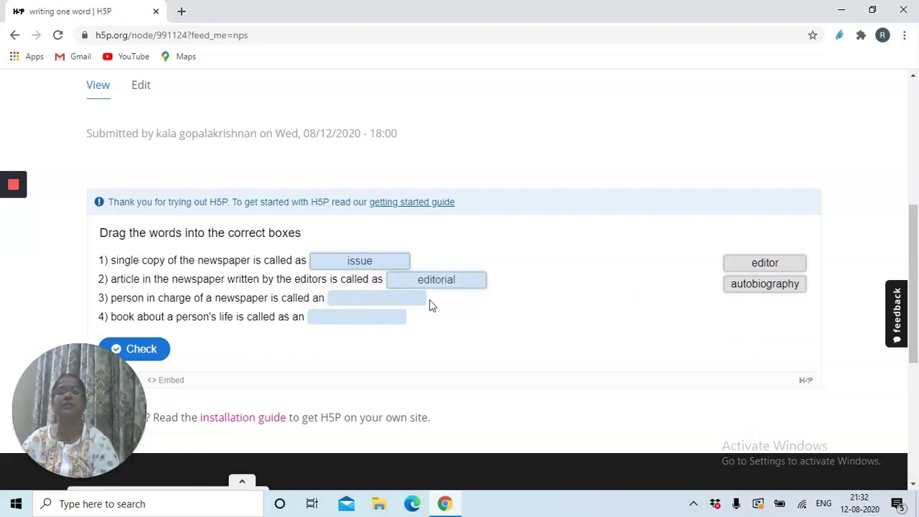
{"action": "left_click_drag", "start_coordinate": [763, 263], "coordinate": [351, 302]}
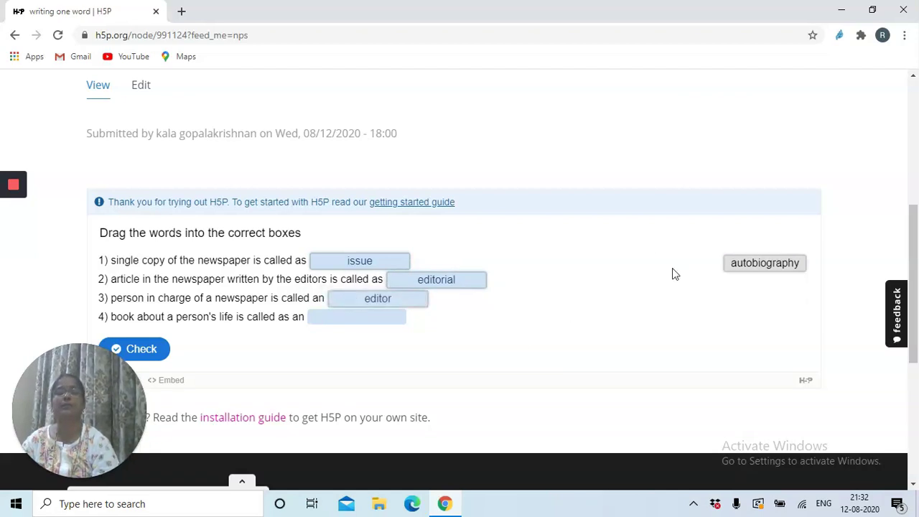
{"action": "left_click_drag", "start_coordinate": [761, 266], "coordinate": [341, 320]}
{"action": "left_click", "coordinate": [743, 265]}
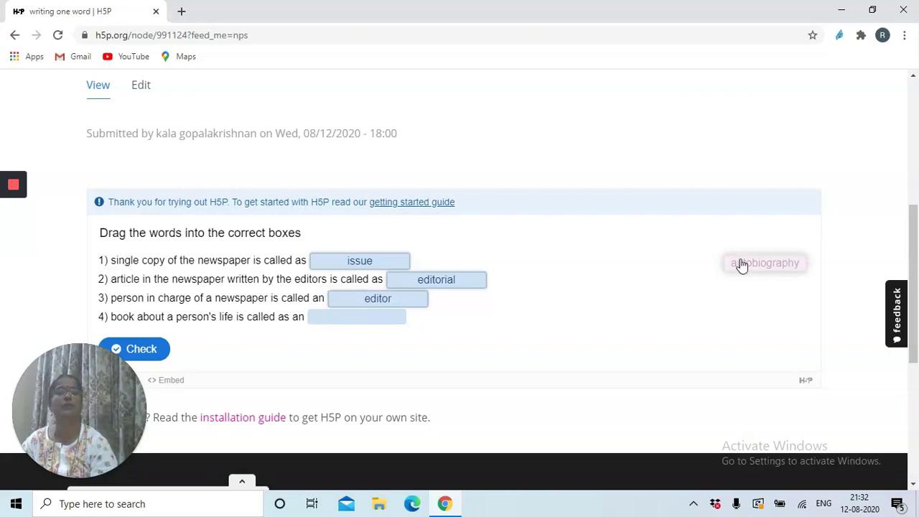
{"action": "left_click", "coordinate": [332, 322]}
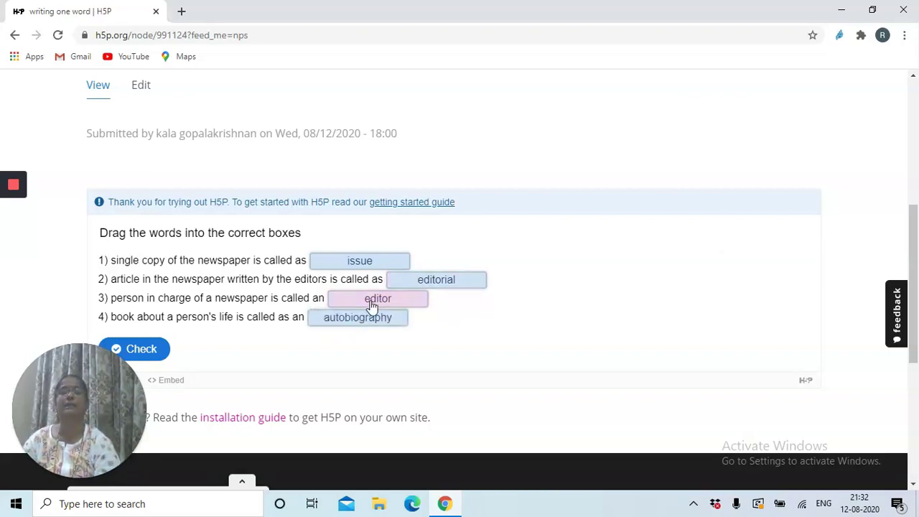
{"action": "left_click", "coordinate": [150, 354]}
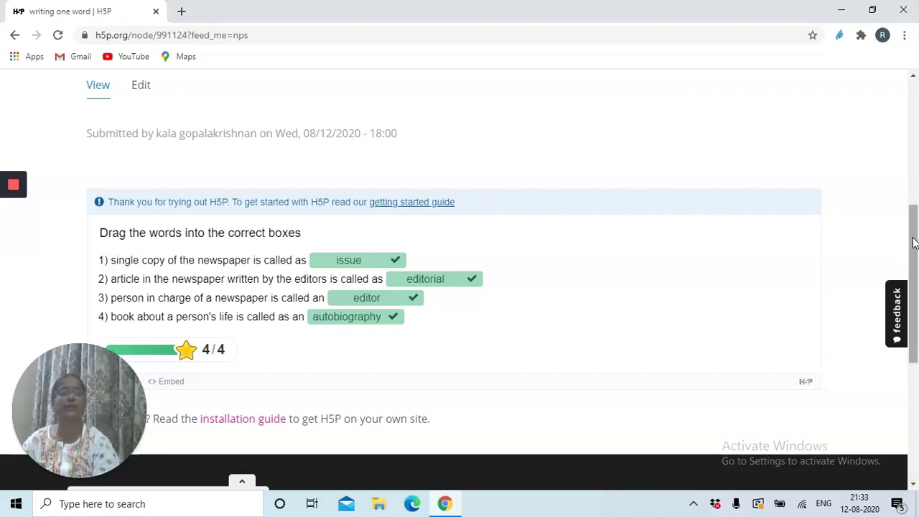
Go to the account page and open the newest "writing one word" activity from the recent content
{"action": "left_click_drag", "start_coordinate": [914, 243], "coordinate": [914, 130]}
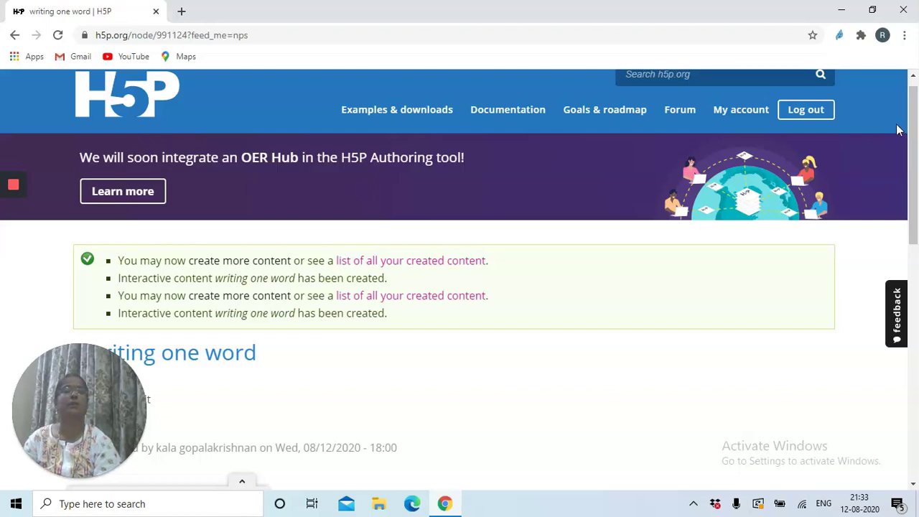
{"action": "left_click", "coordinate": [743, 114]}
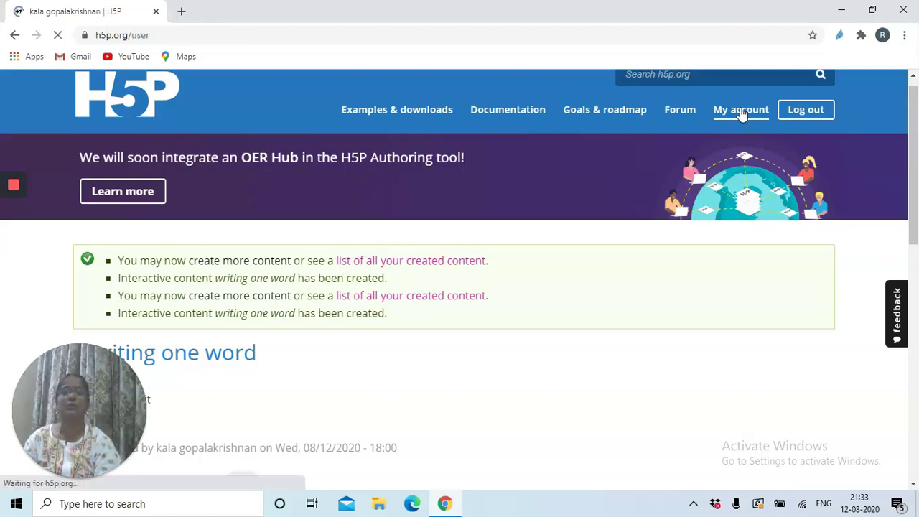
{"action": "left_click_drag", "start_coordinate": [916, 127], "coordinate": [915, 228]}
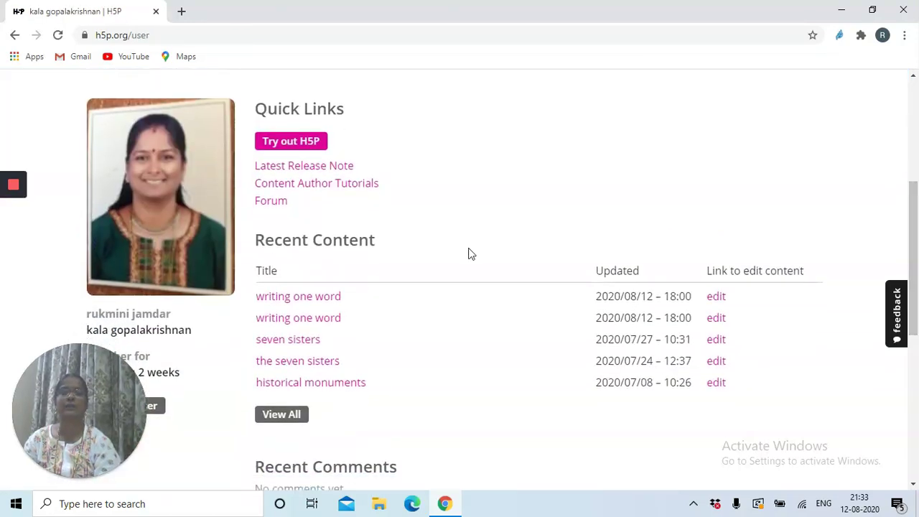
{"action": "left_click", "coordinate": [340, 302]}
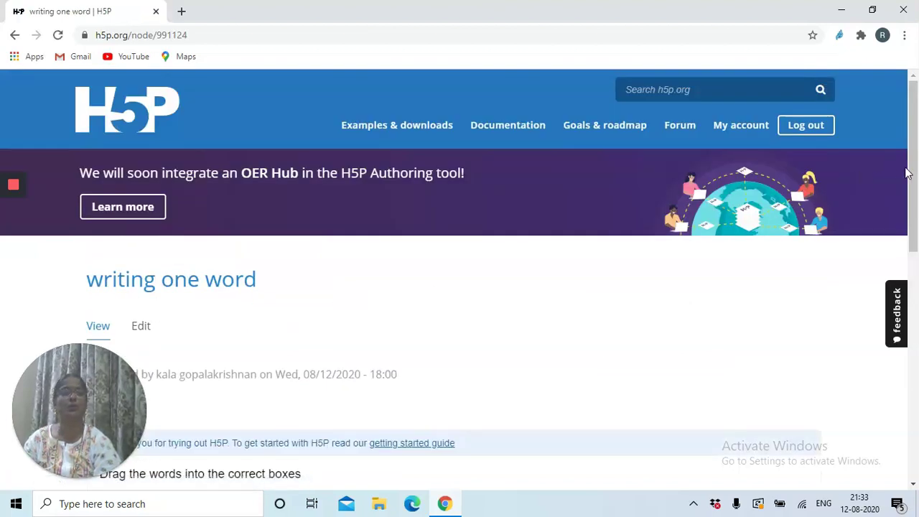
{"action": "left_click_drag", "start_coordinate": [914, 175], "coordinate": [915, 70]}
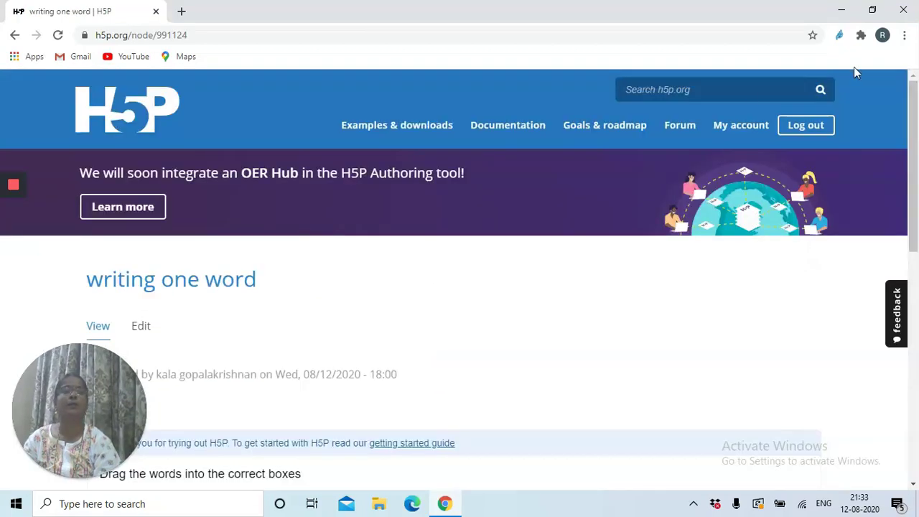
Return to the account page and review the recent content list with its edit links
{"action": "left_click", "coordinate": [739, 128]}
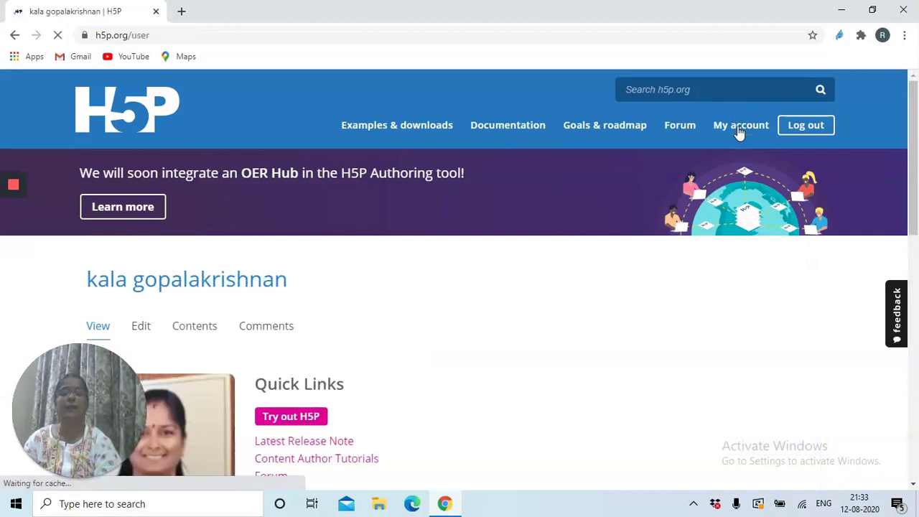
{"action": "left_click_drag", "start_coordinate": [916, 158], "coordinate": [915, 252]}
{"action": "left_click", "coordinate": [719, 314]}
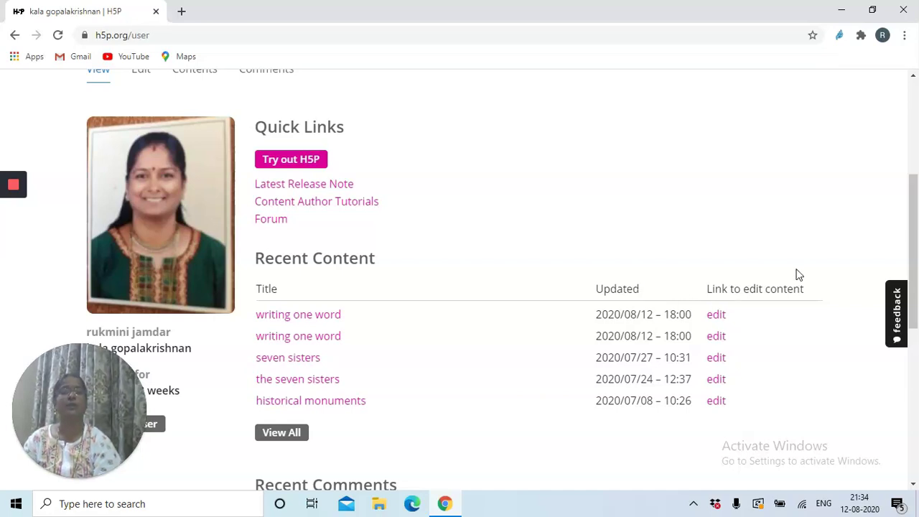
{"action": "left_click_drag", "start_coordinate": [915, 238], "coordinate": [918, 214]}
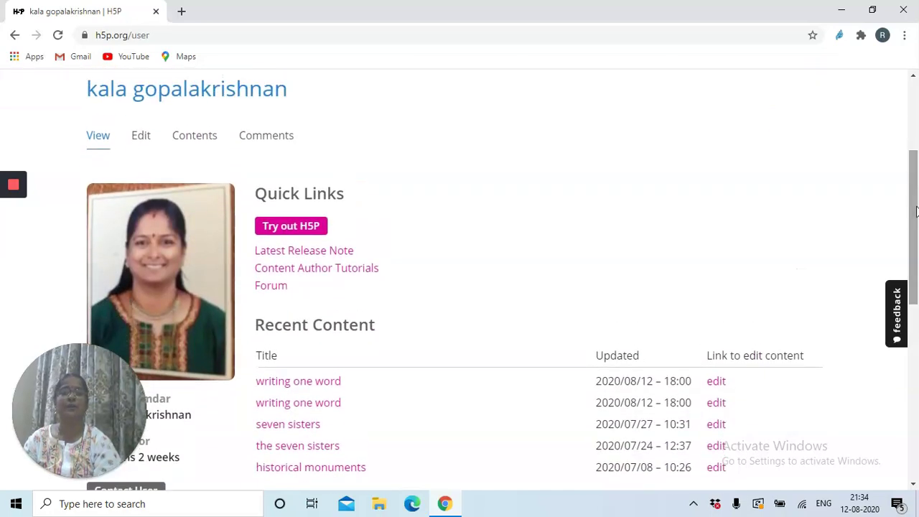
Reopen the newest "writing one word" activity from the recent content and look over its page
{"action": "left_click", "coordinate": [314, 386]}
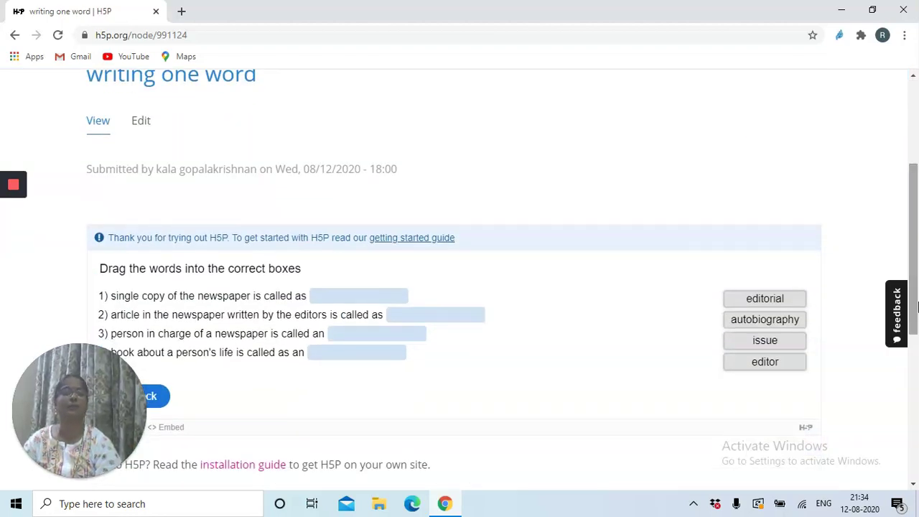
{"action": "left_click_drag", "start_coordinate": [917, 308], "coordinate": [918, 285]}
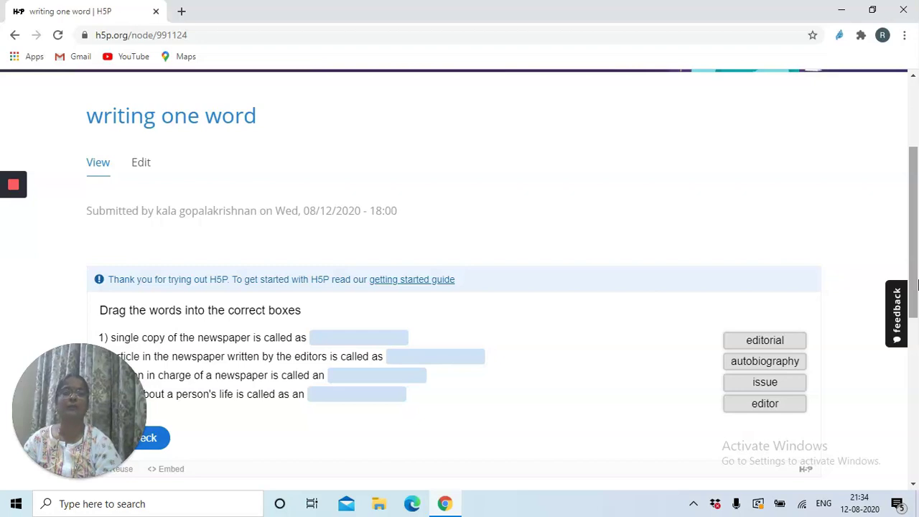
{"action": "left_click_drag", "start_coordinate": [918, 286], "coordinate": [913, 197]}
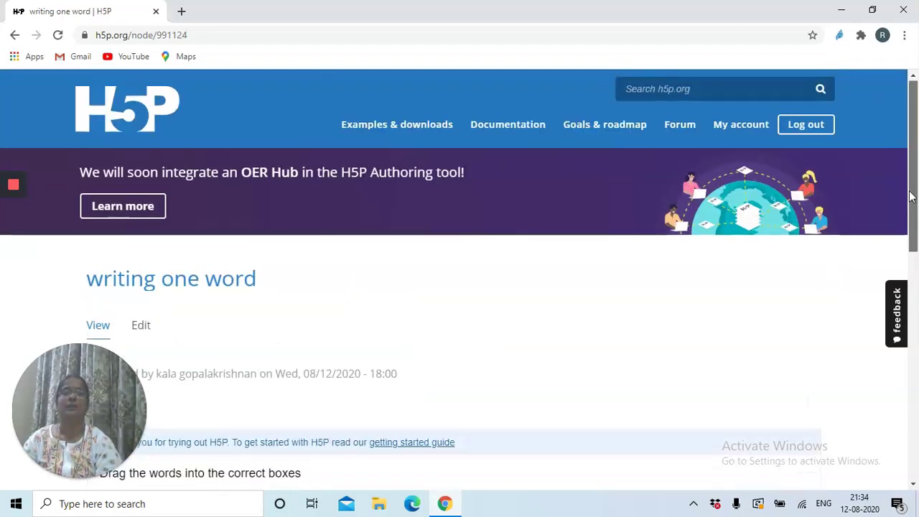